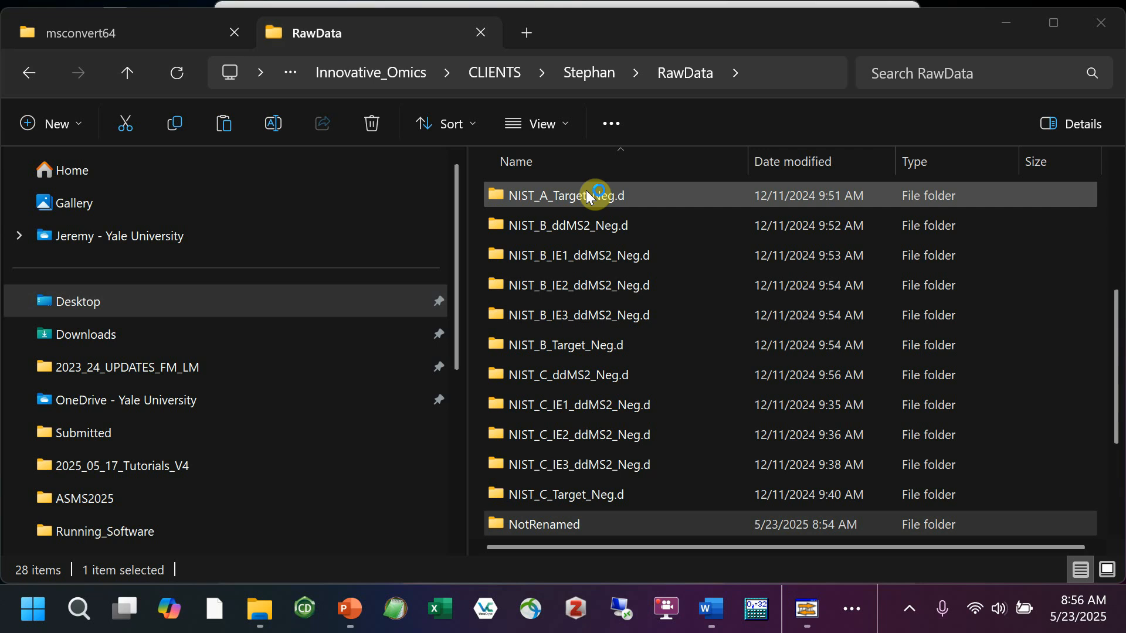
Examine the ddMS2 and Neg parts of the folder name NIST_B_ddMS2_Neg.d.
click(582, 227)
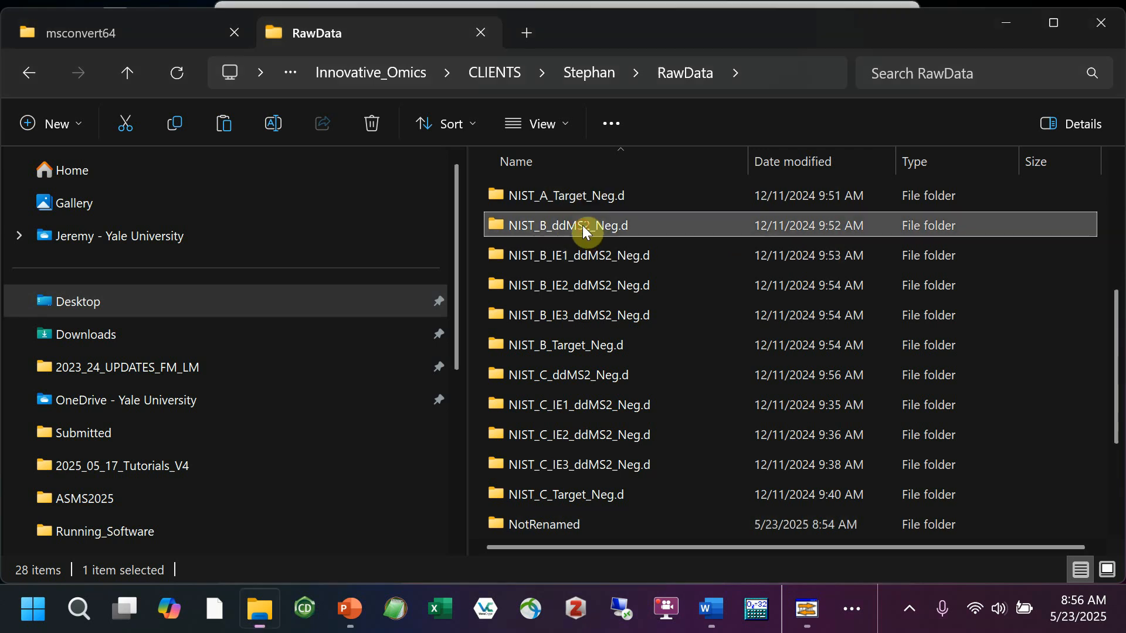
click(555, 226)
click(554, 225)
mouse_move(555, 224)
mouse_down()
mouse_move(587, 226)
mouse_move(553, 227)
mouse_up()
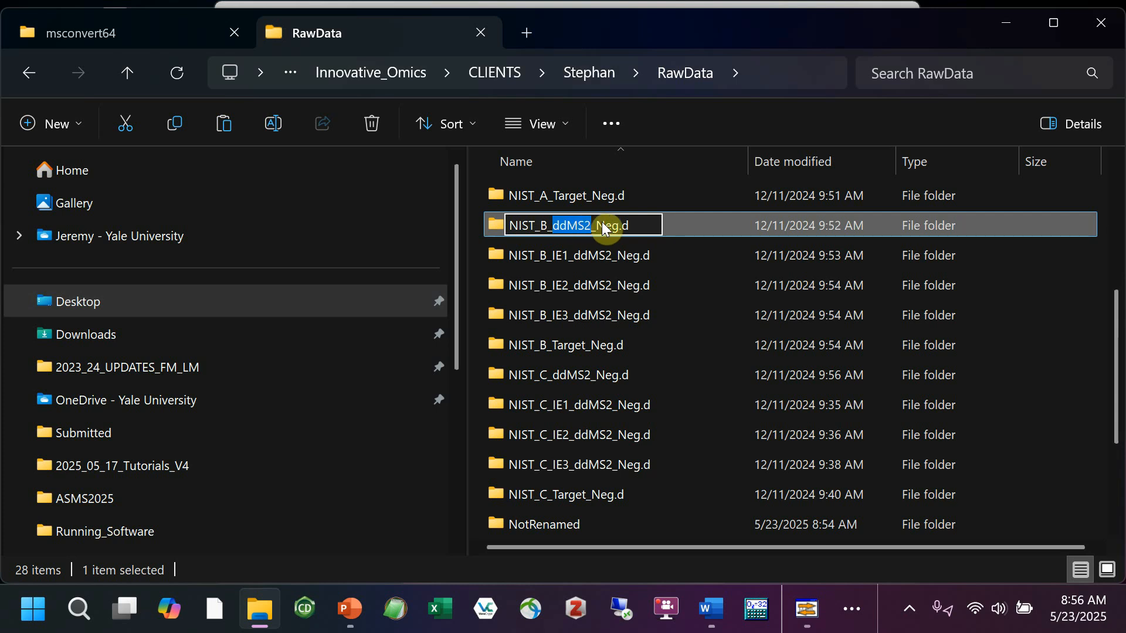
click(609, 225)
drag(596, 226, 618, 224)
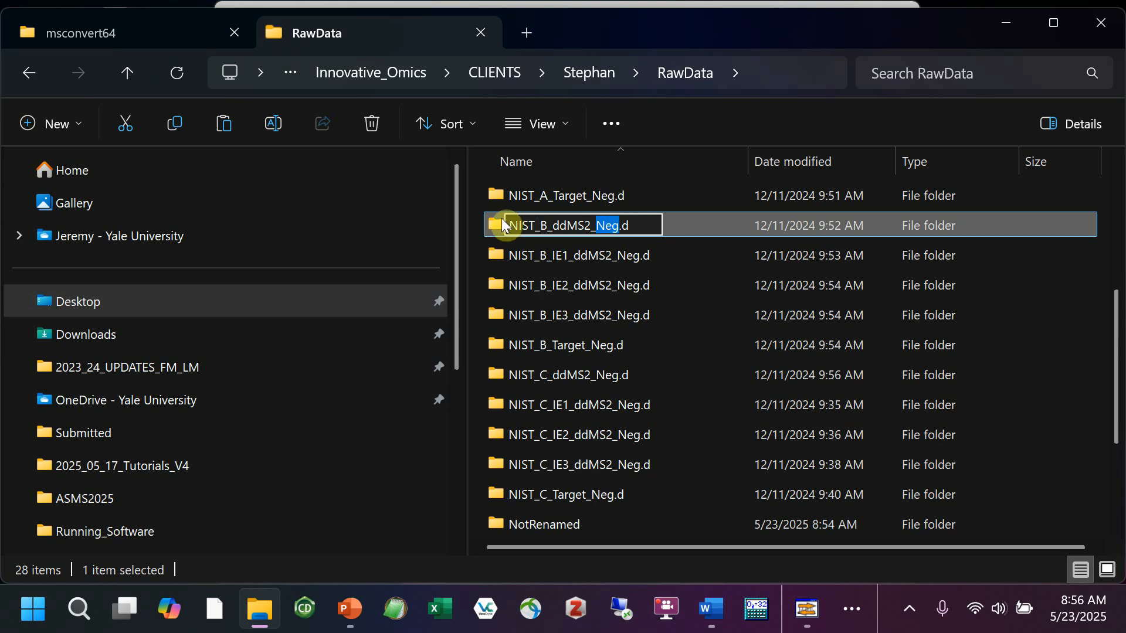
Remove "Target_" from the folder name NIST_A_Target_Neg.d, and undo the removal.
click(560, 200)
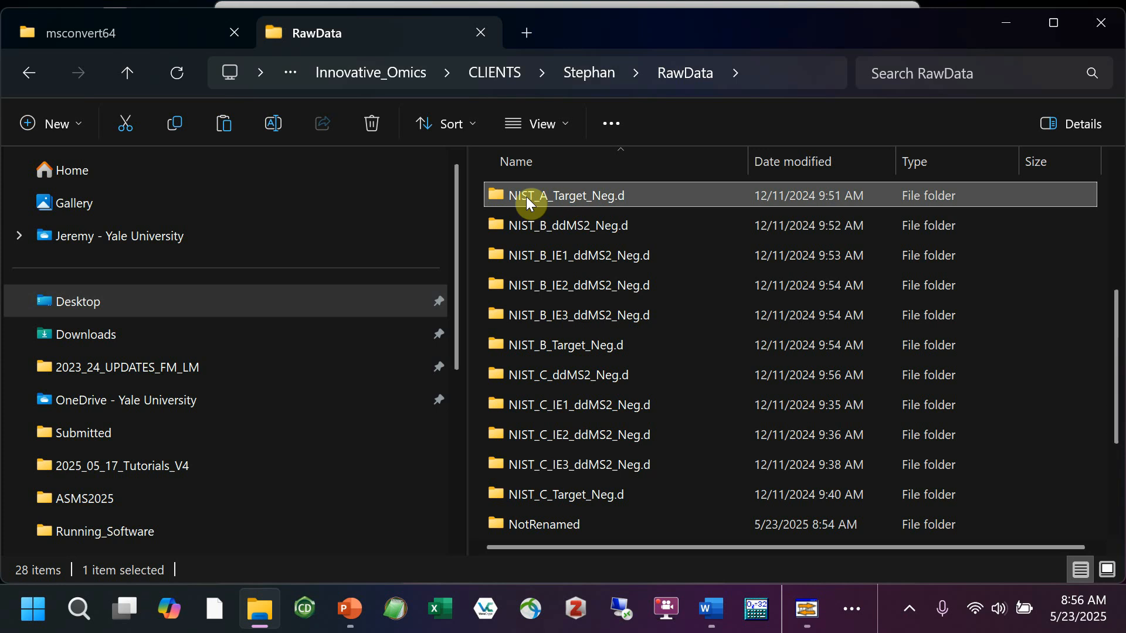
click(551, 196)
click(552, 196)
drag(551, 195, 585, 200)
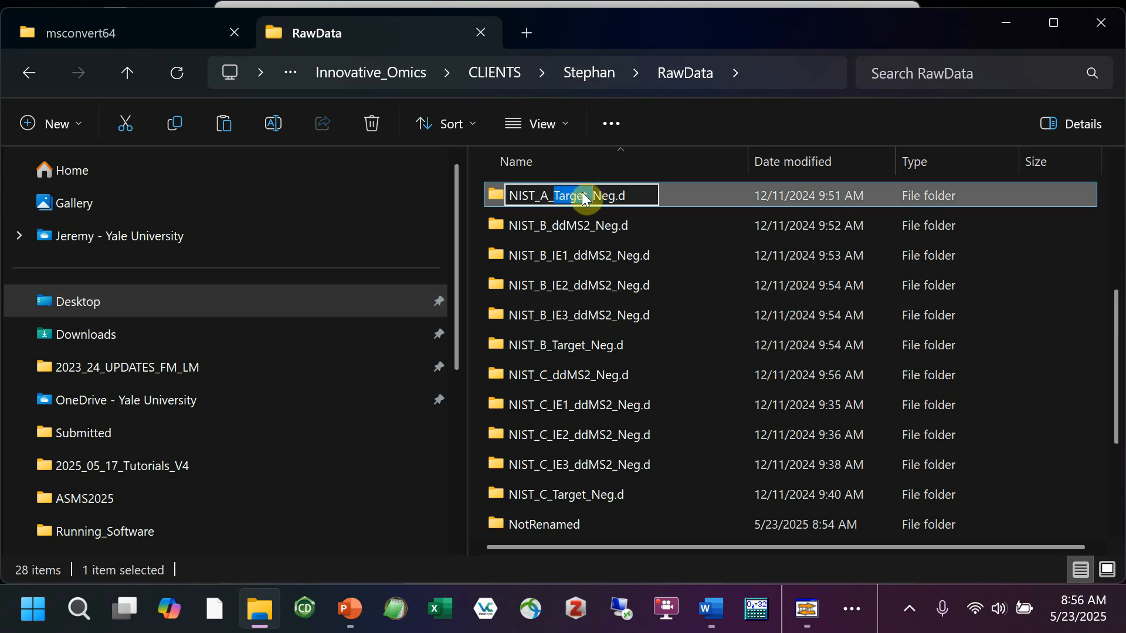
key(Delete)
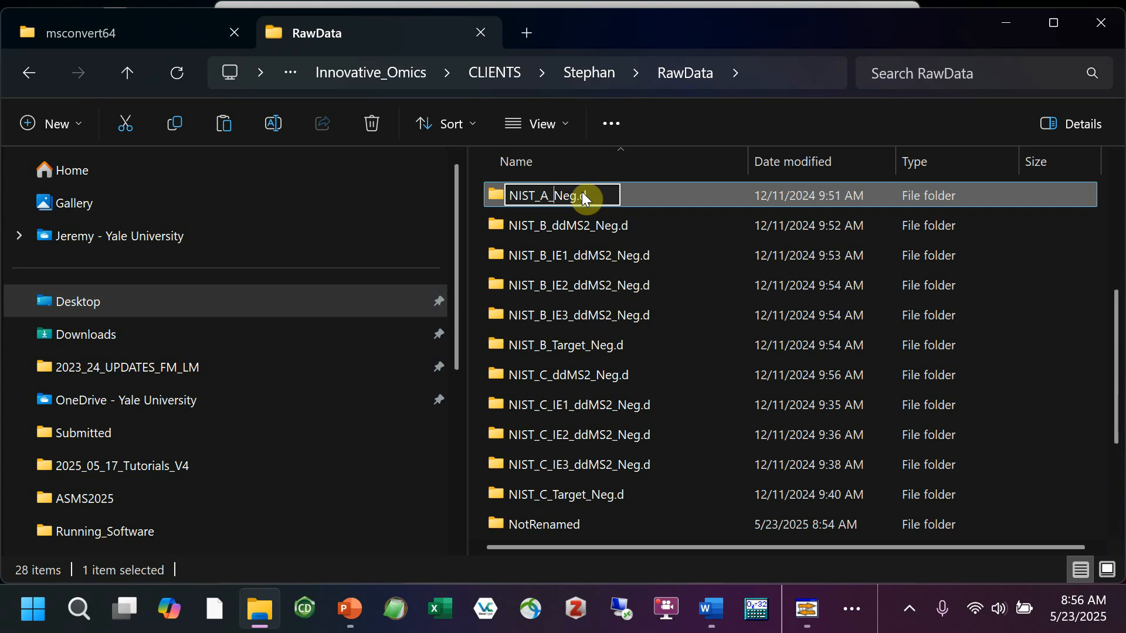
key(ctrl+z)
key(Left)
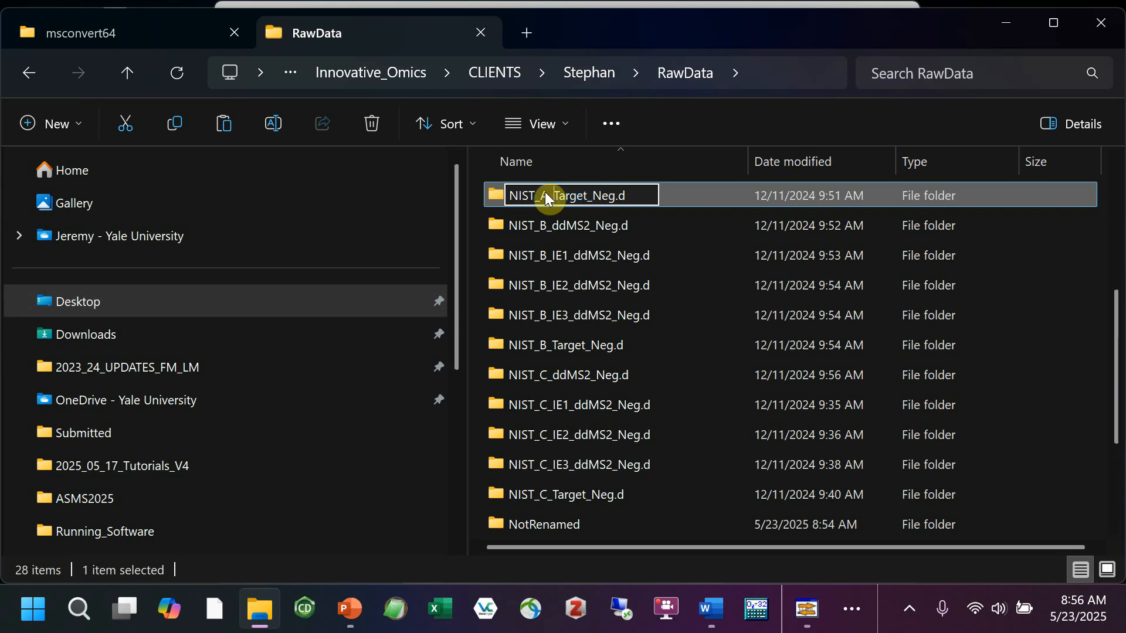
Examine the name parts before the .d extension in NIST_A_Target_Neg.d and the ddMS2 part of NIST_B_IE1_ddMS2_Neg.d.
drag(537, 190, 599, 192)
drag(592, 196, 551, 195)
key(Left)
key(ctrl+a)
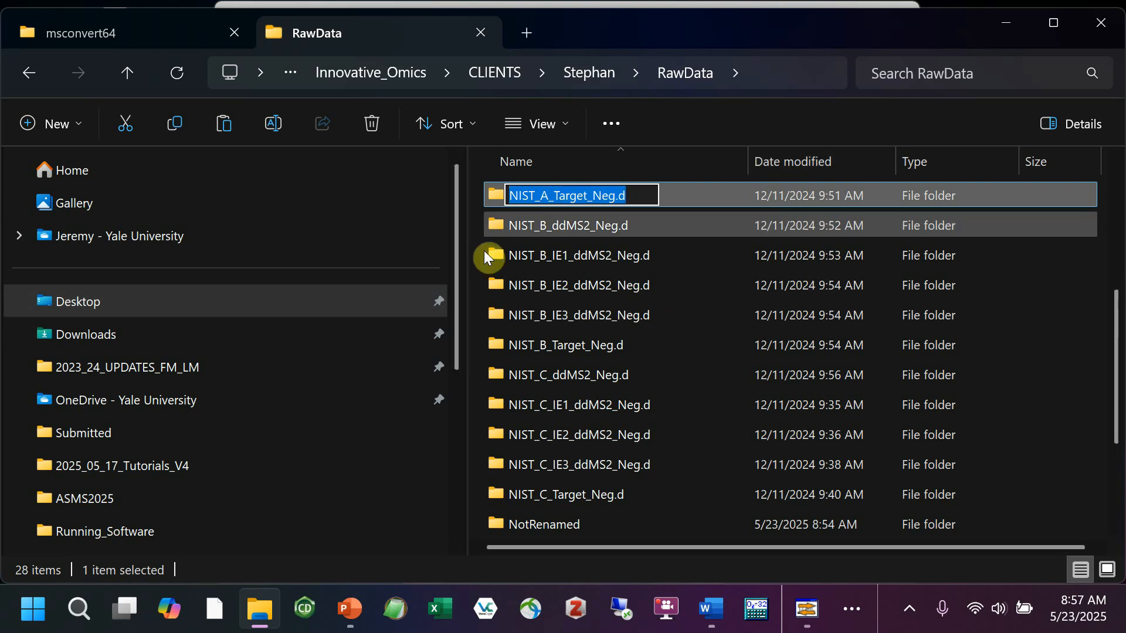
click(622, 194)
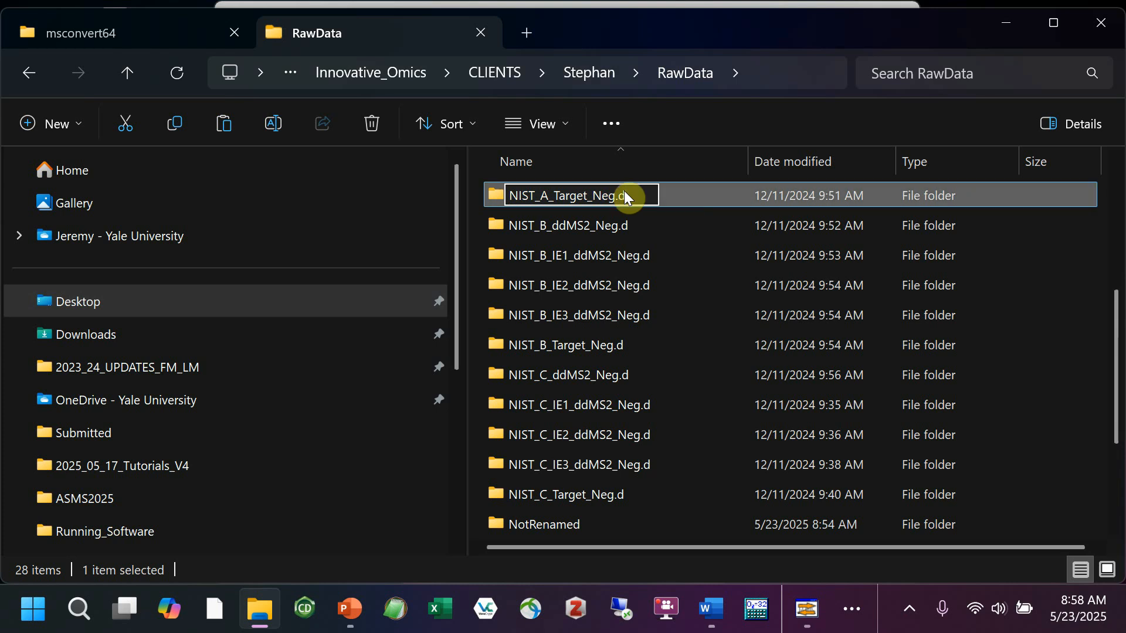
drag(615, 195, 491, 207)
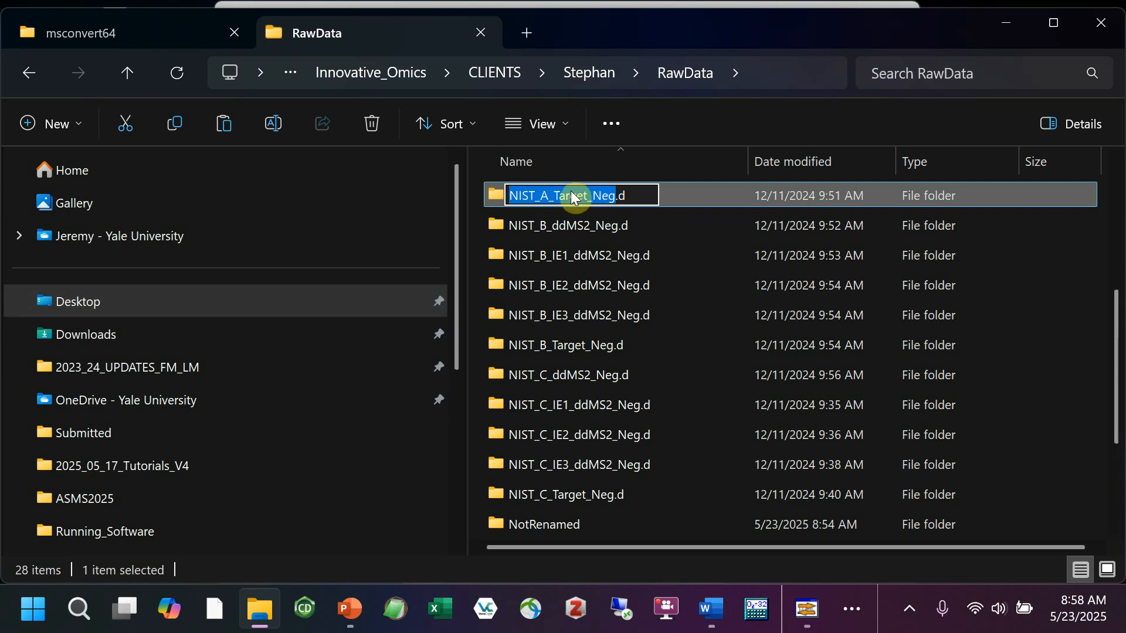
click(593, 252)
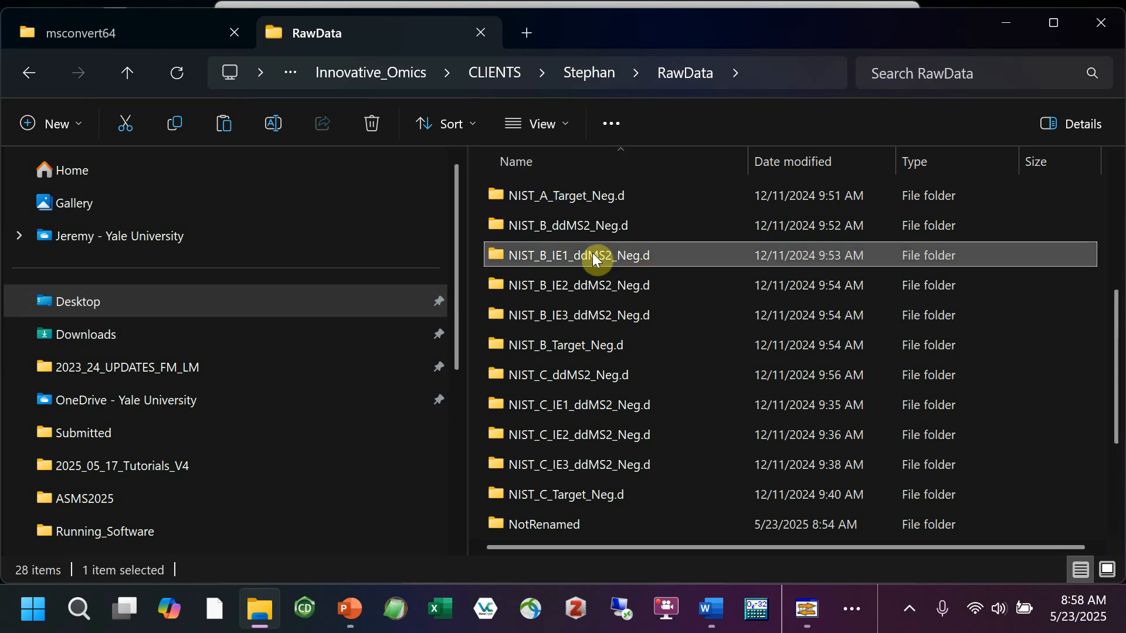
click(575, 258)
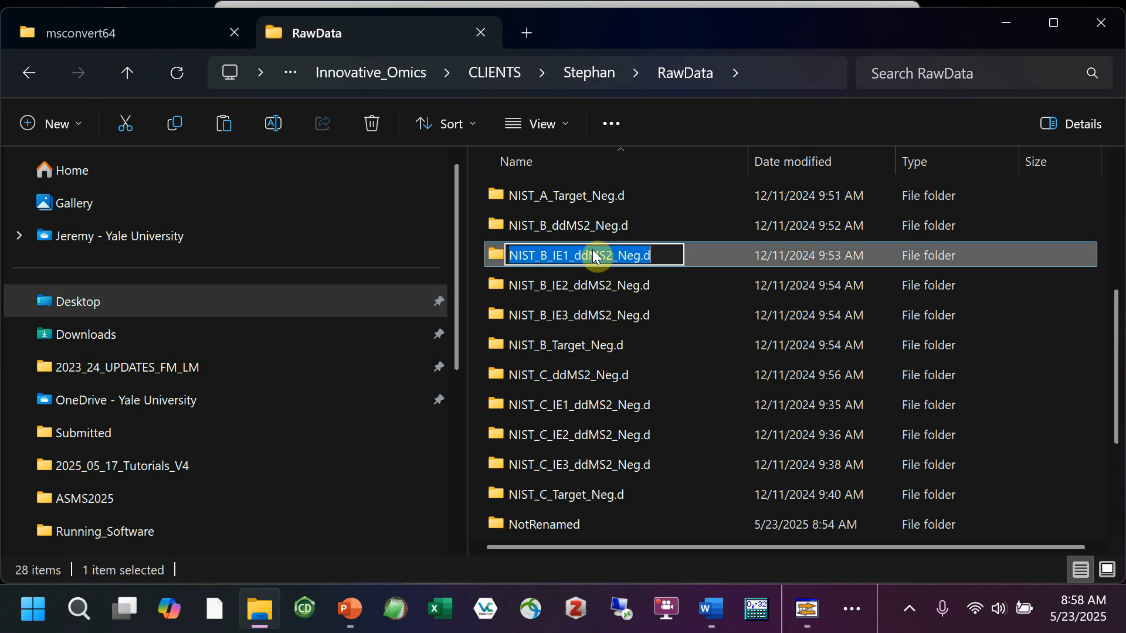
click(609, 254)
drag(609, 253, 568, 249)
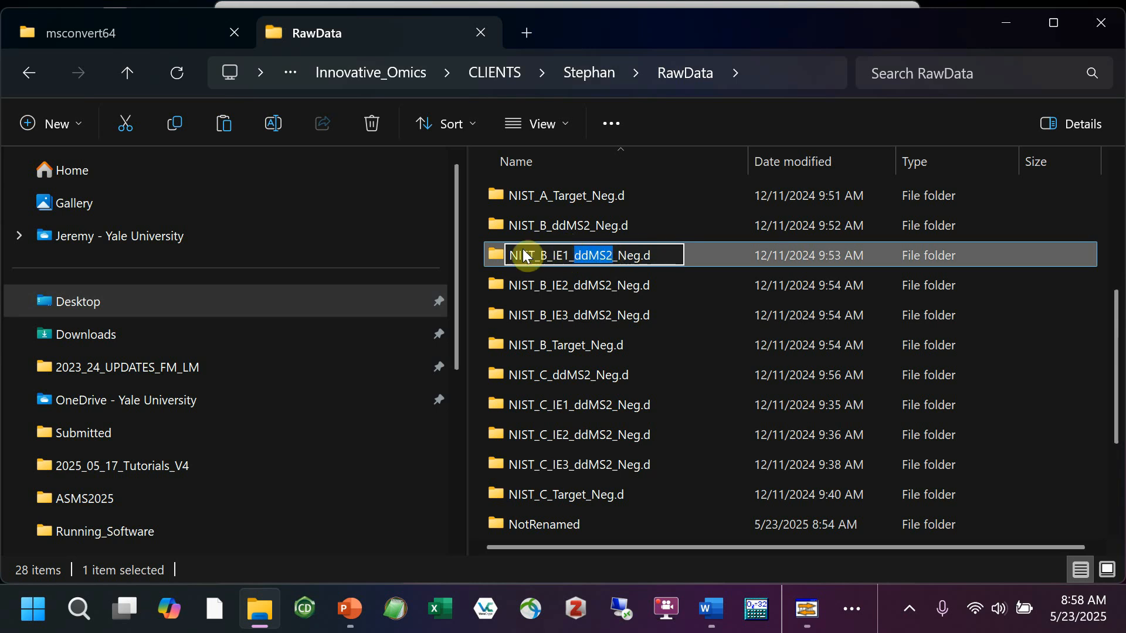
click(496, 267)
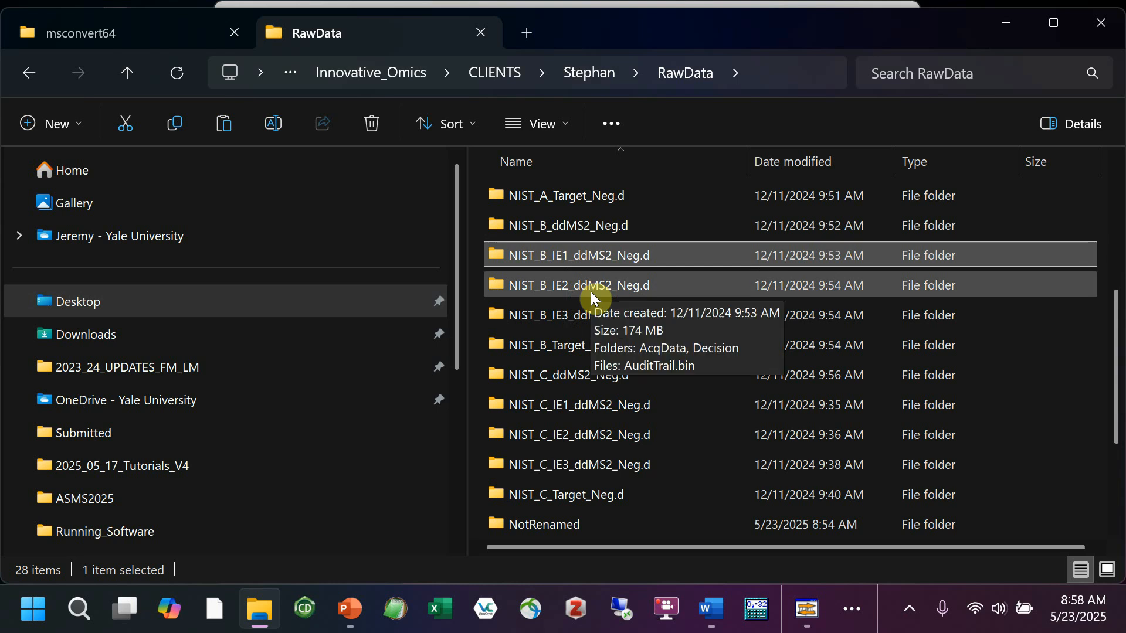
Examine the _Neg suffix in Blank_1_Neg.d and the All_Ions prefix in All_Ions_NIST_C_Neg.d.
scroll(608, 455, up, 4)
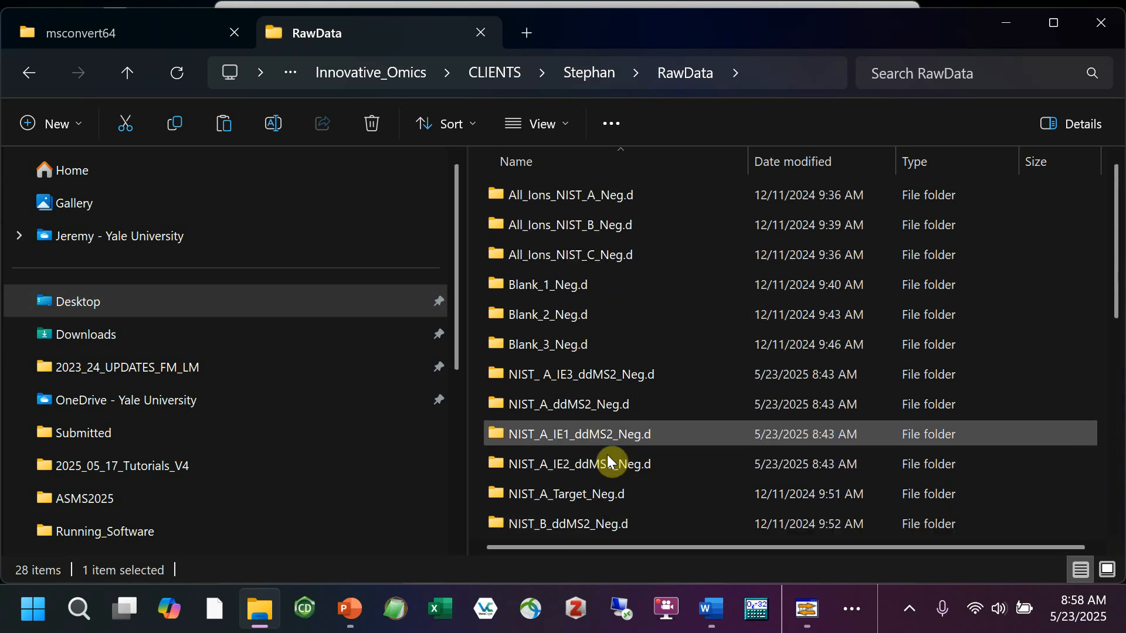
click(524, 284)
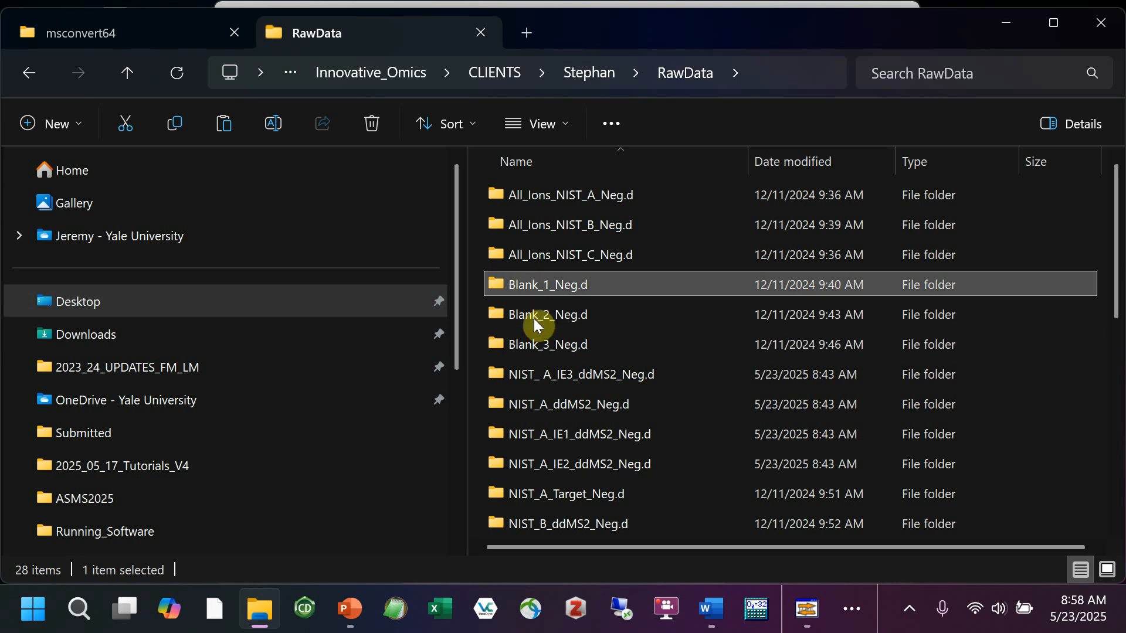
click(535, 284)
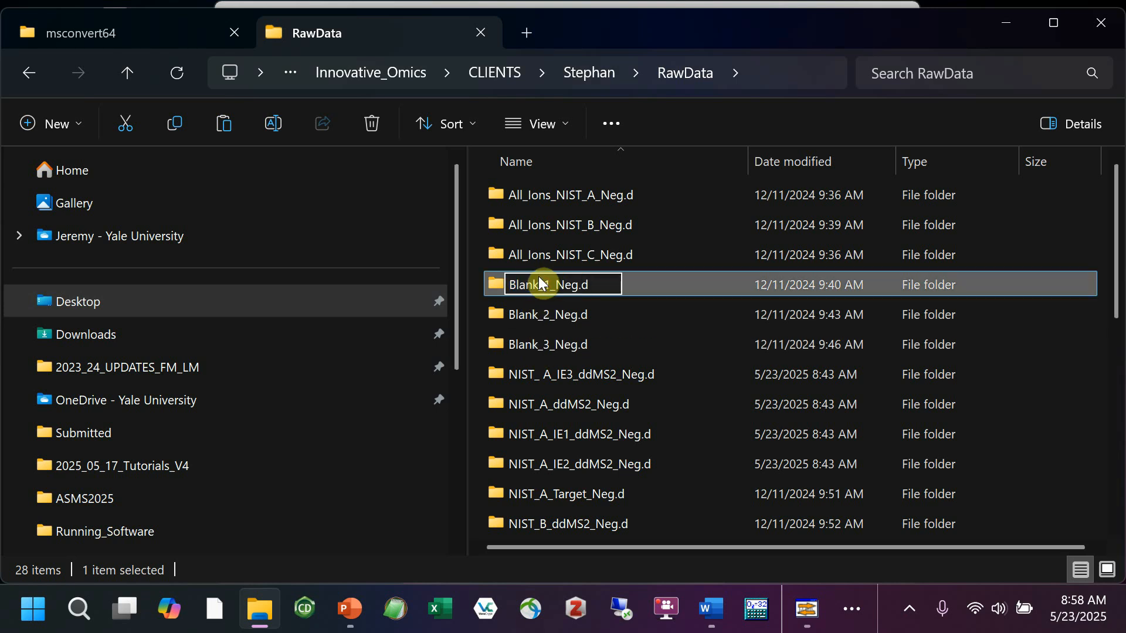
click(549, 285)
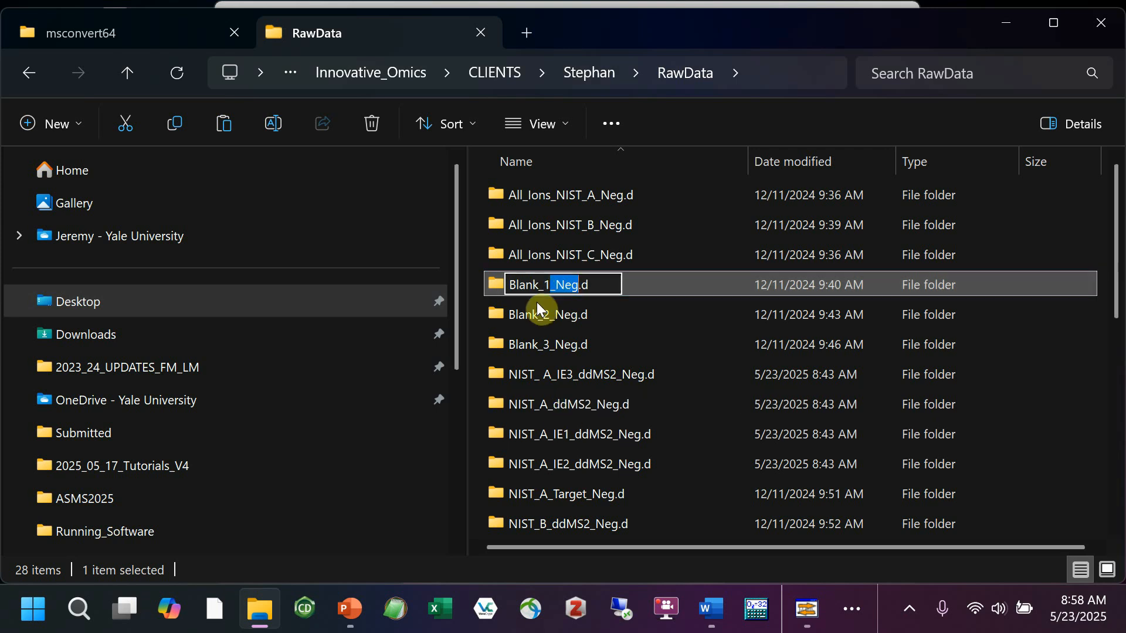
click(543, 257)
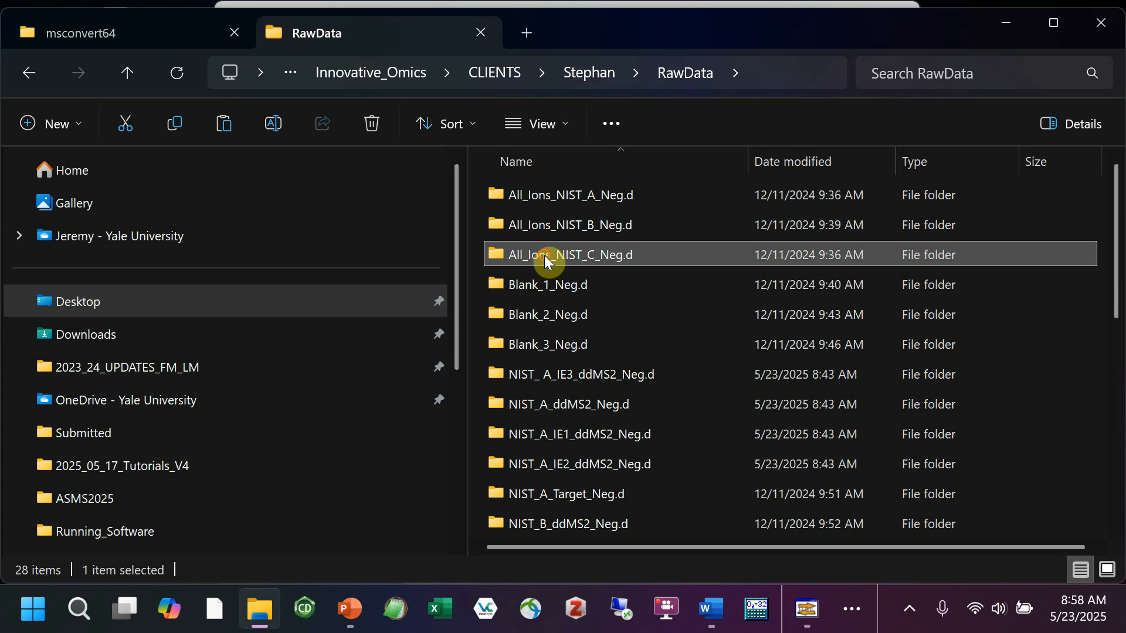
click(547, 260)
drag(551, 254, 495, 249)
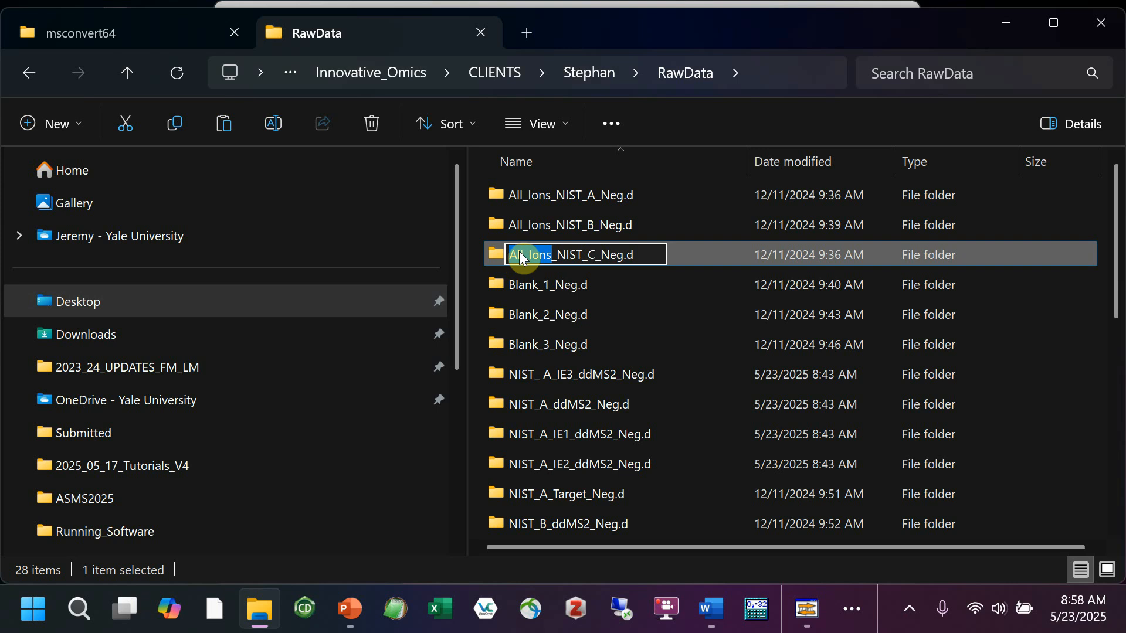
click(551, 282)
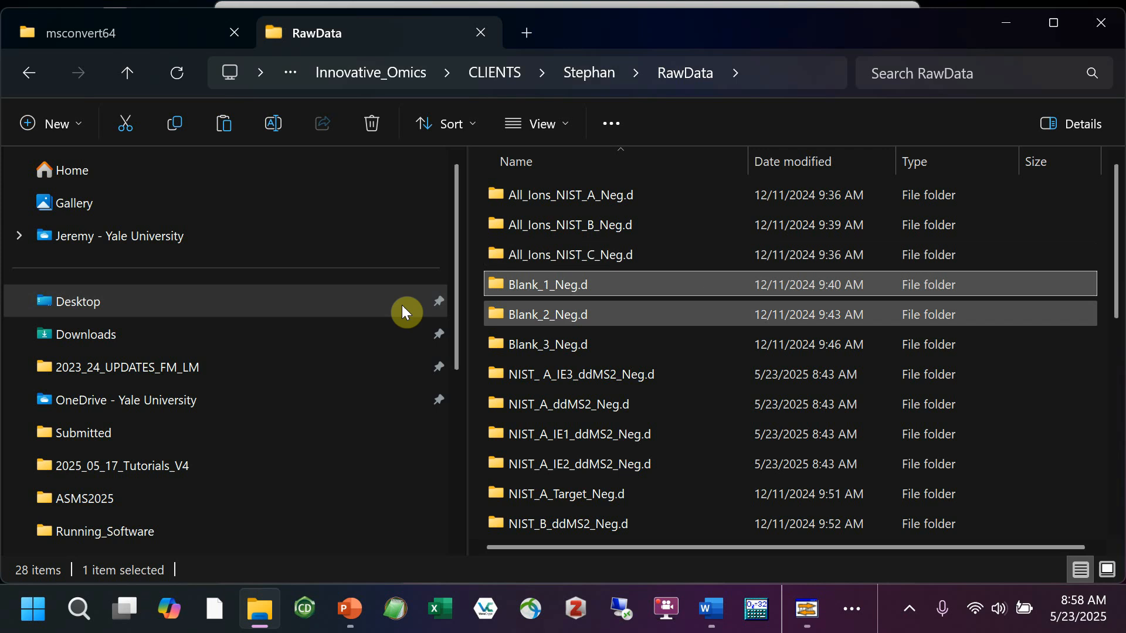
click(550, 287)
drag(545, 284, 575, 286)
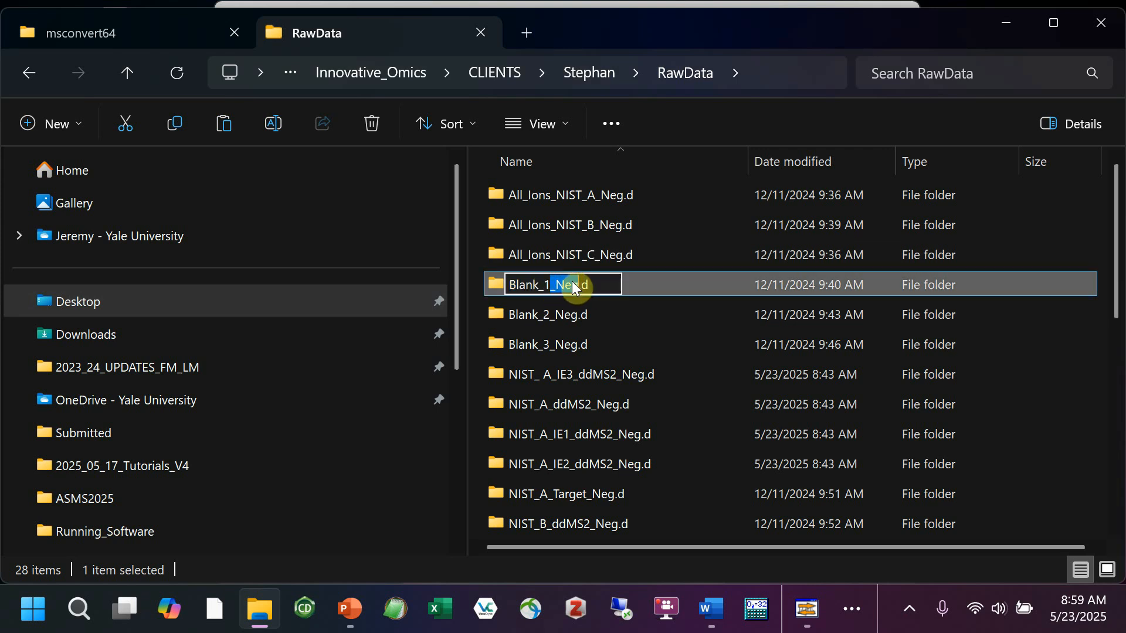
click(577, 322)
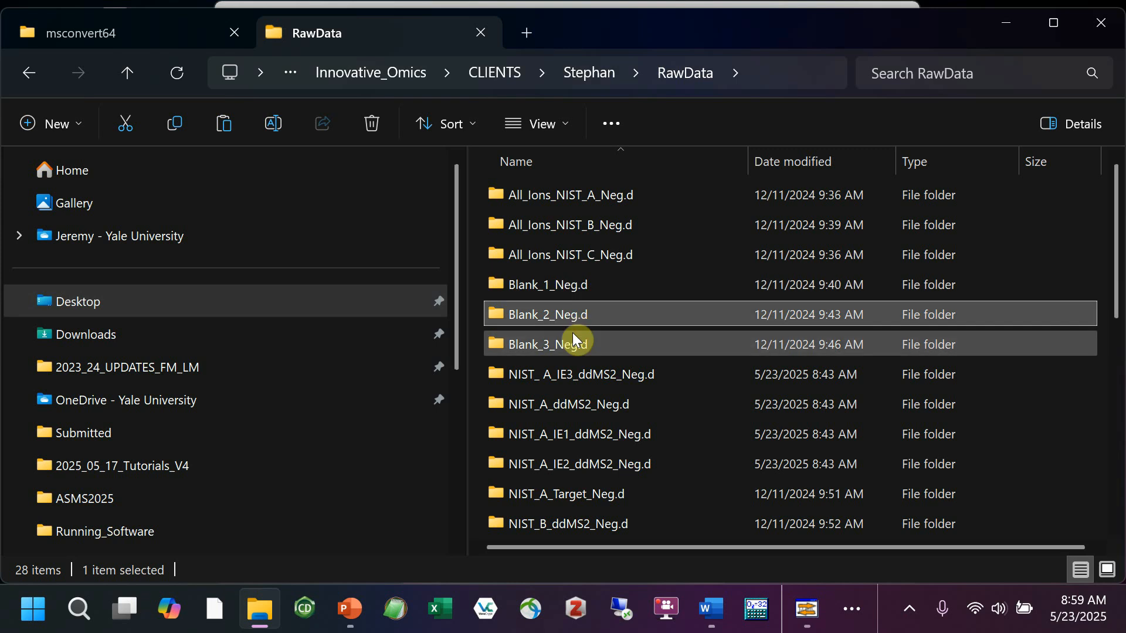
Delete the four NIST_A mzML files and the NIST_RenameList_Neg_Blank Excel file from the RawData folder.
scroll(572, 332, down, 5)
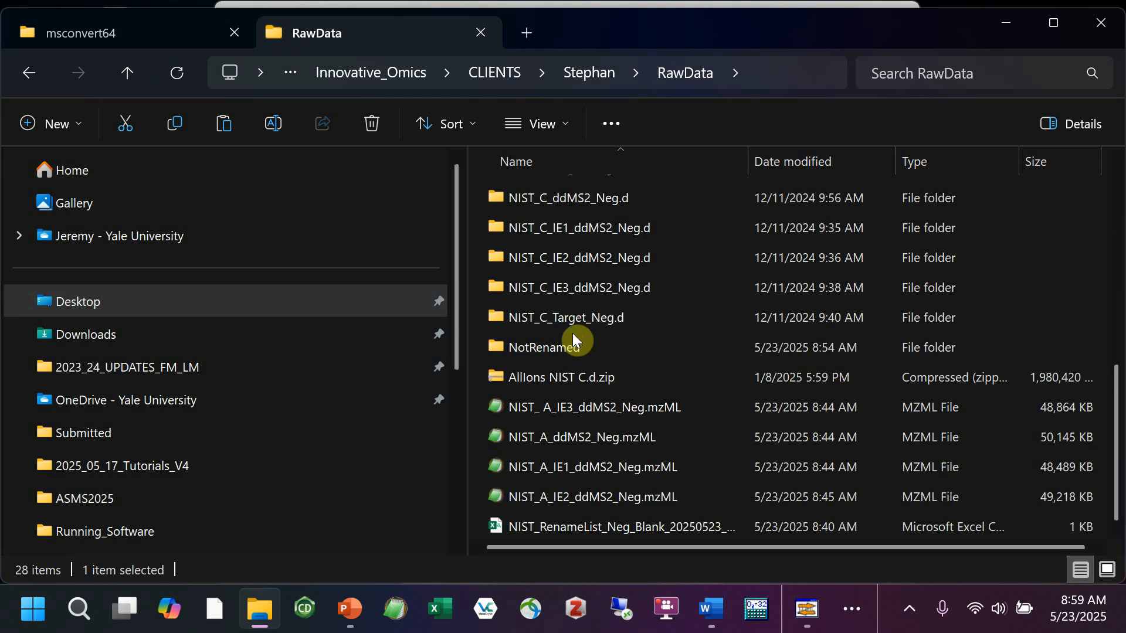
scroll(572, 340, up, 5)
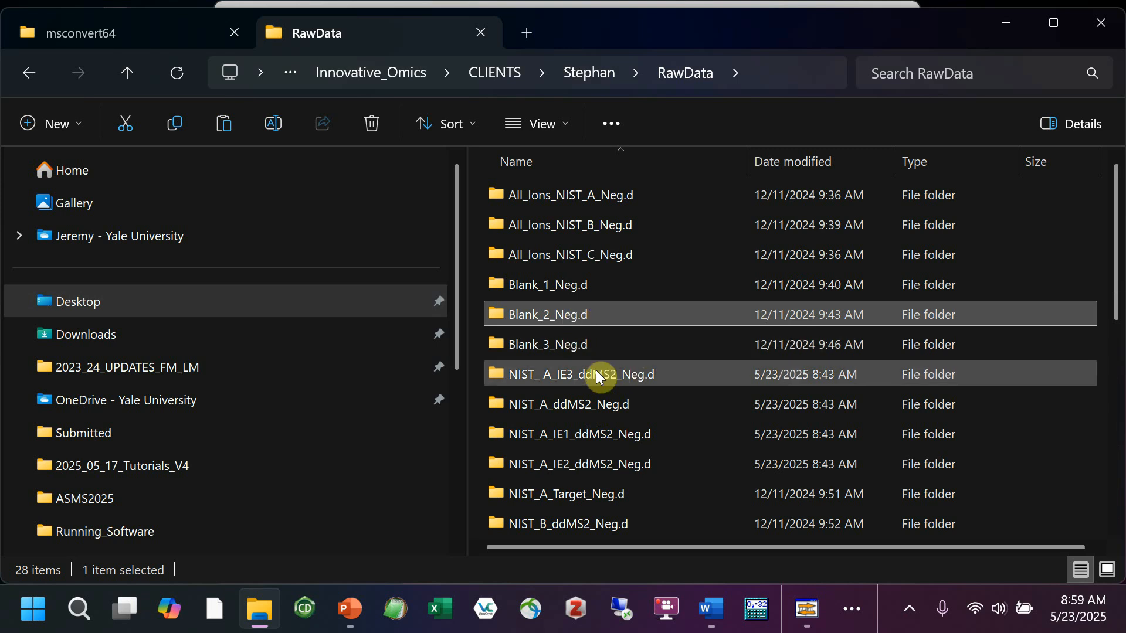
scroll(622, 273, down, 5)
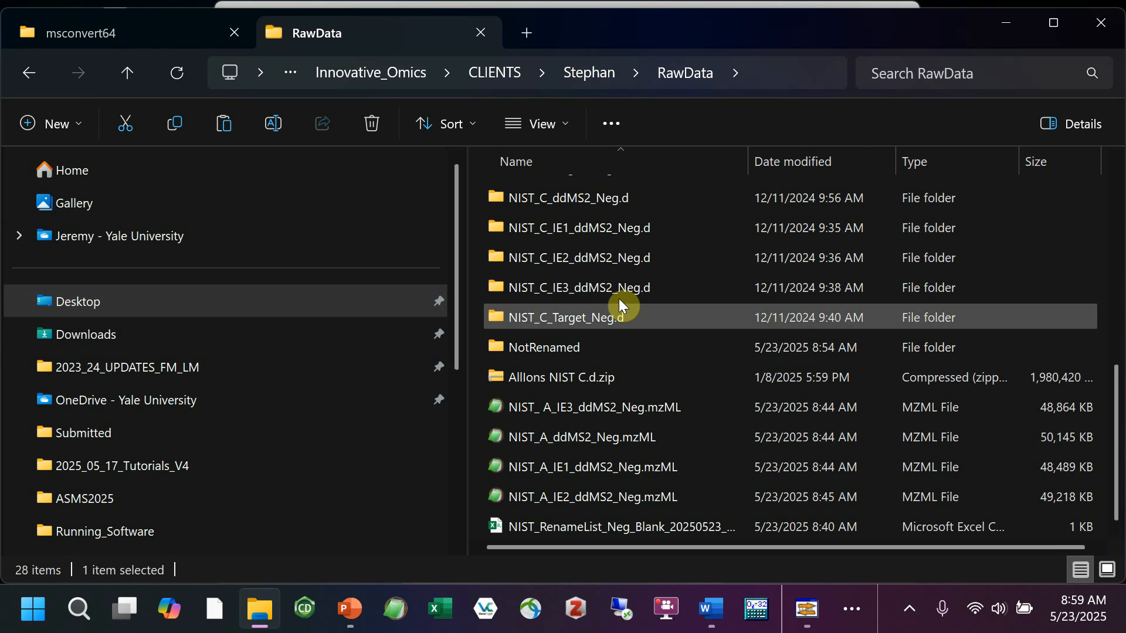
click(591, 410)
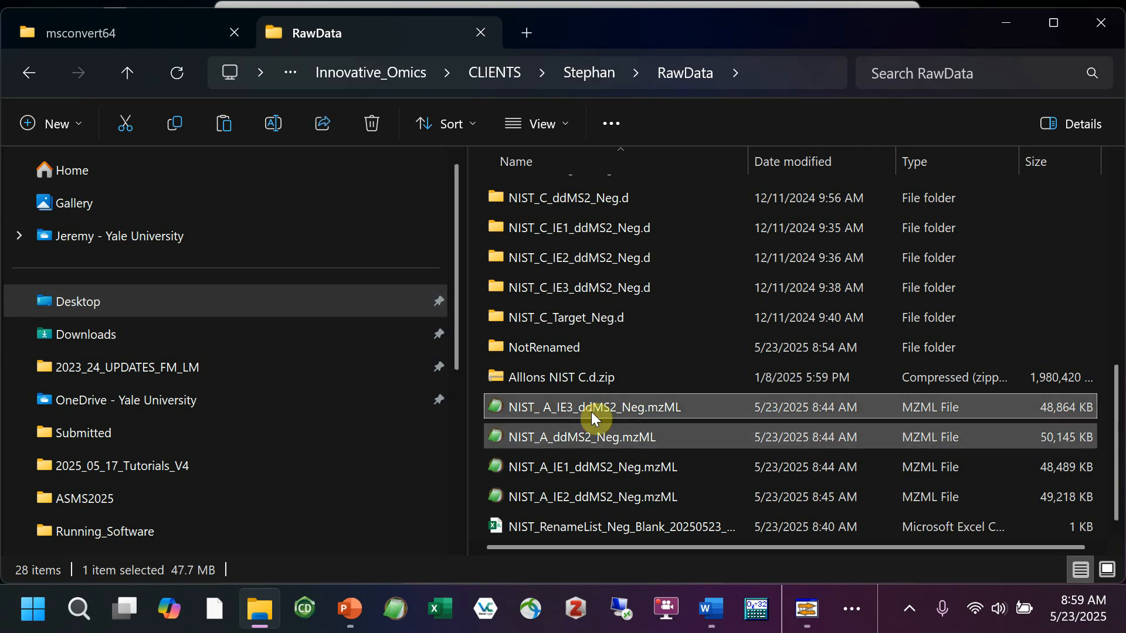
shift+click(578, 528)
right_click(586, 442)
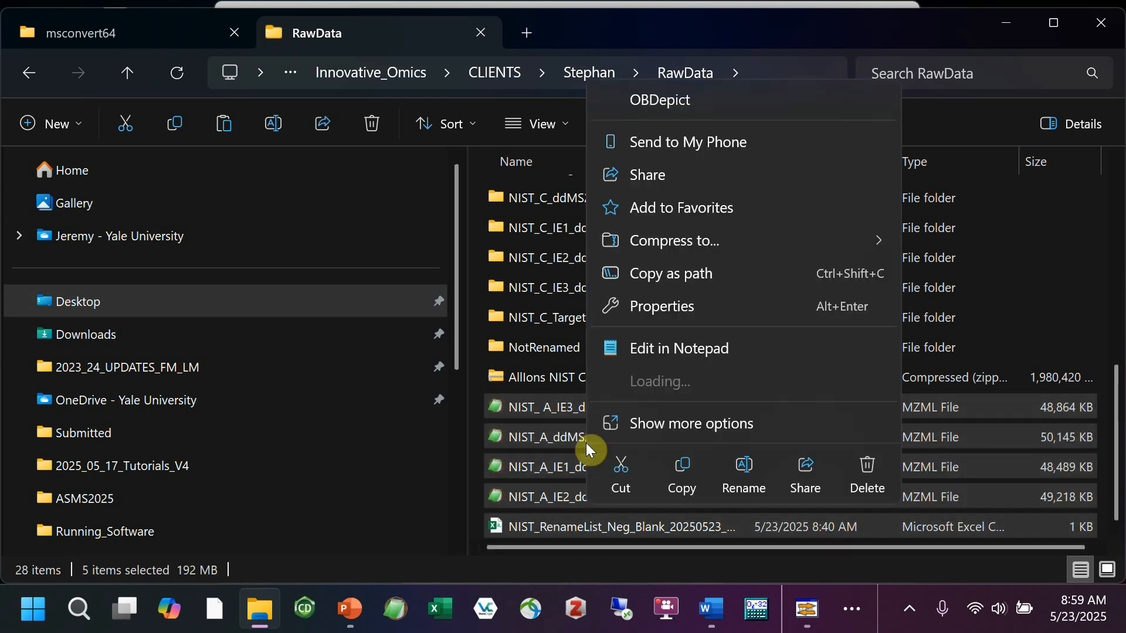
click(867, 463)
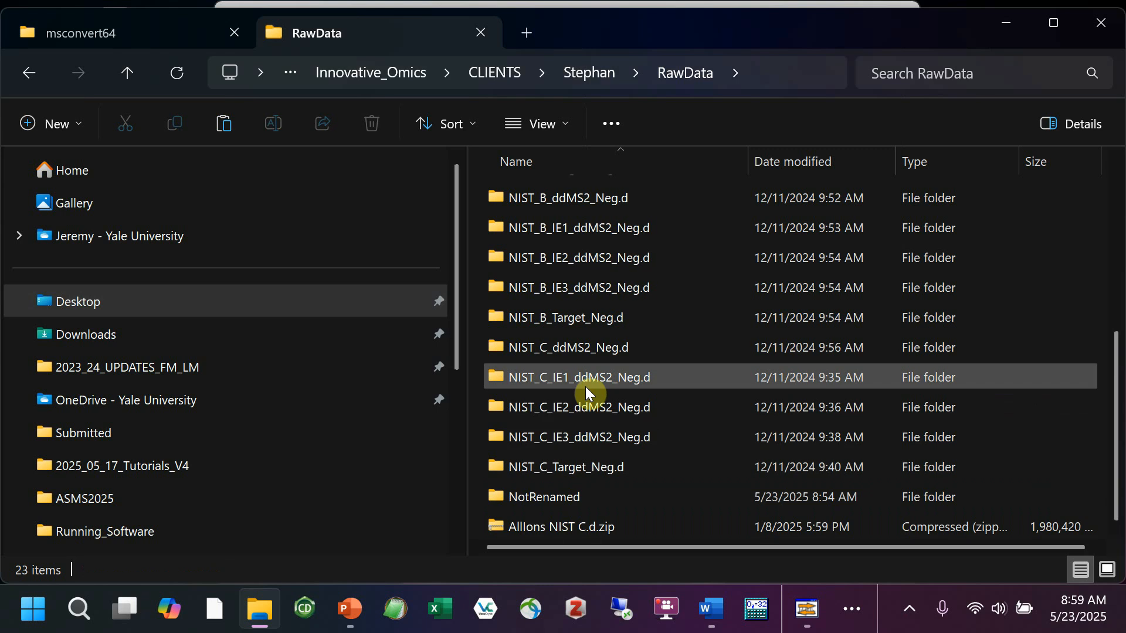
Open the NotRenamed folder and rename B1_Neg.d as B1.d.
double_click(553, 495)
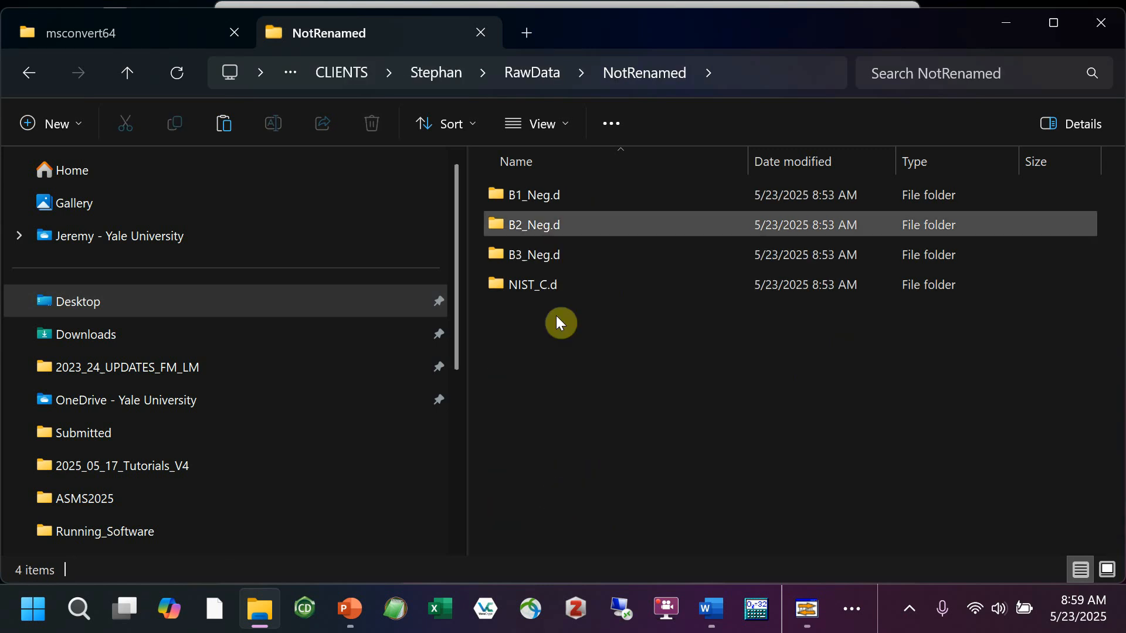
click(529, 191)
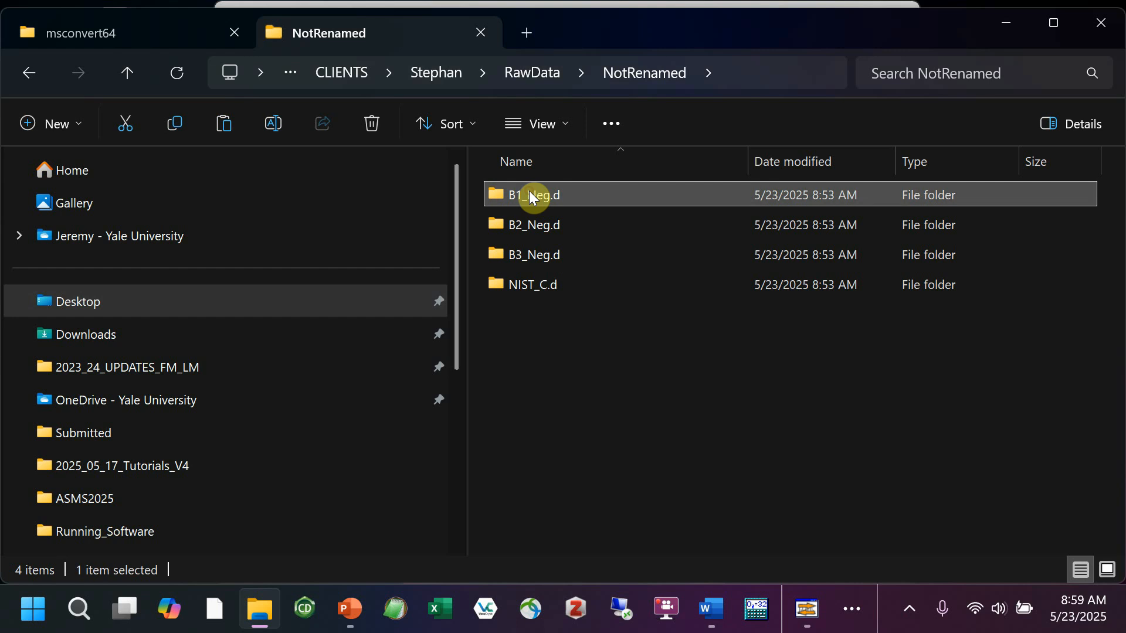
click(523, 199)
click(519, 197)
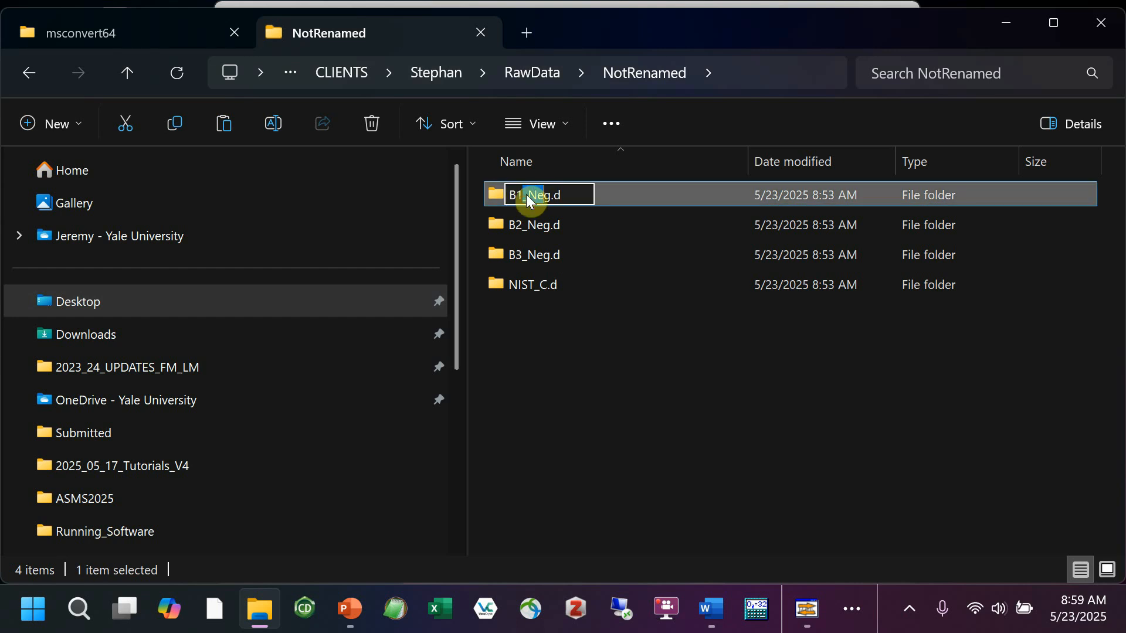
drag(537, 197, 547, 206)
key(BackSpace)
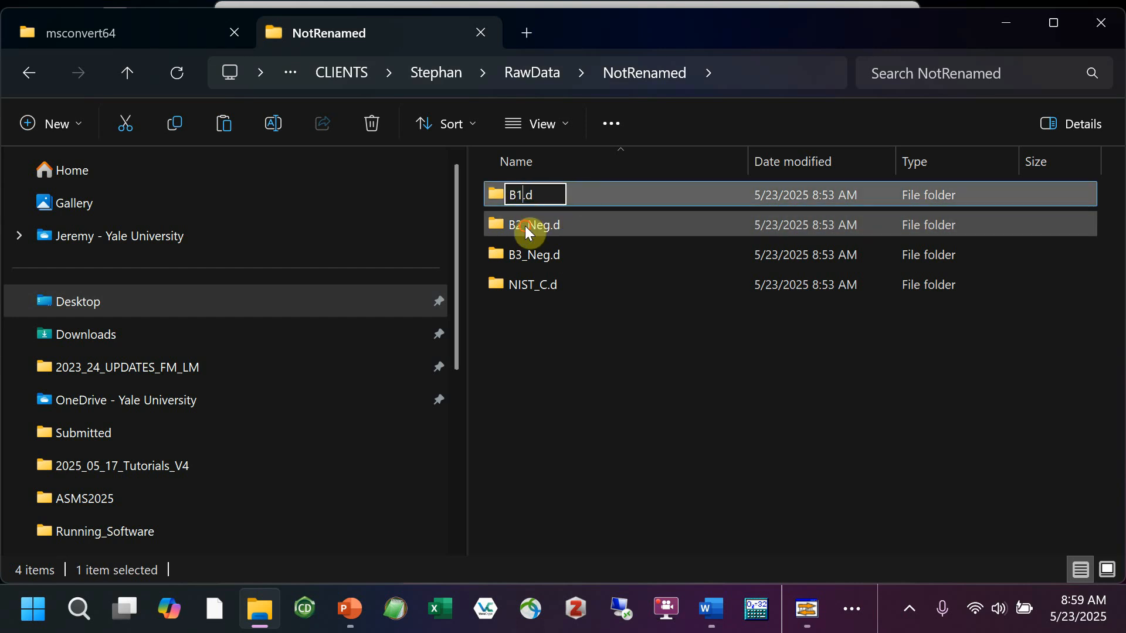
Rename the folder B2_Neg.d as B2.d.
click(525, 229)
click(519, 230)
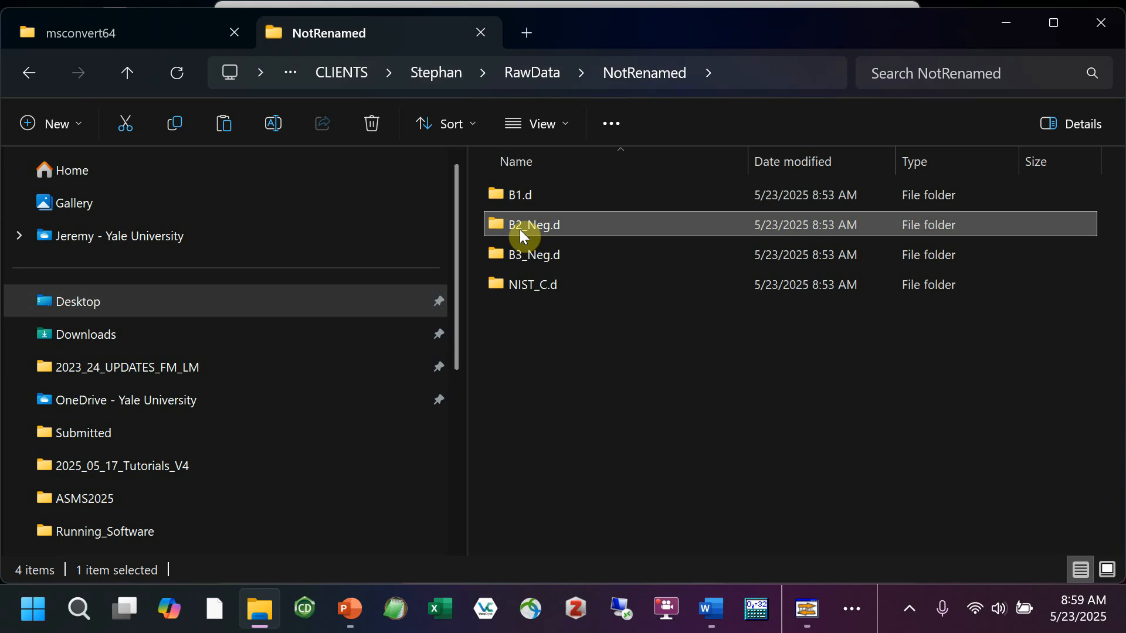
drag(522, 228, 538, 227)
key(BackSpace)
click(527, 254)
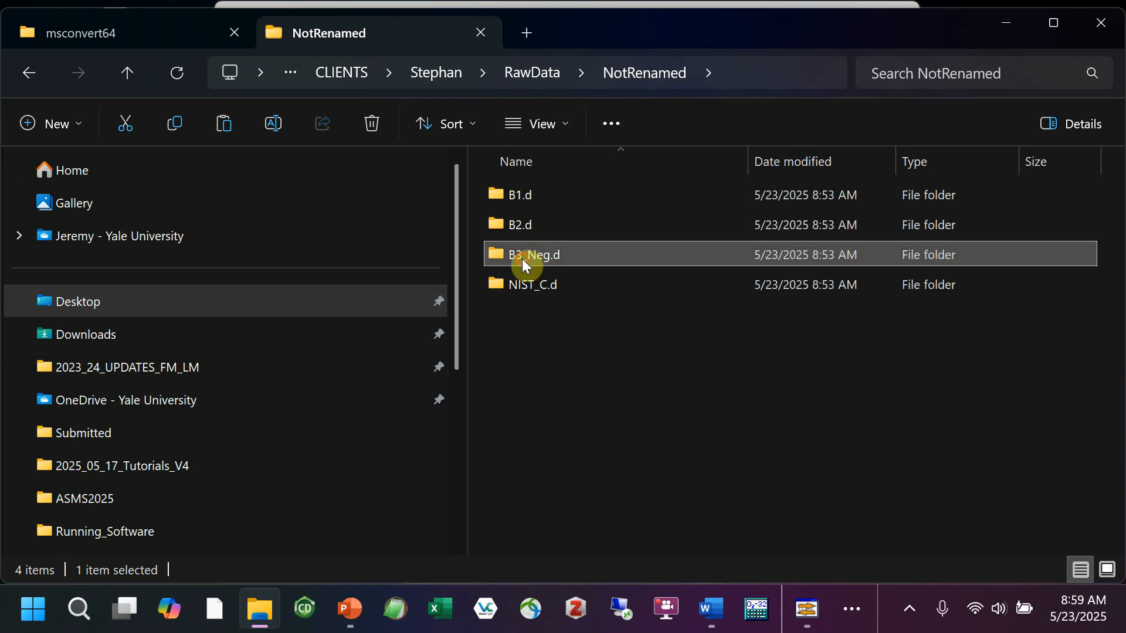
Rename the folder B3_Neg.d as B3.d.
click(521, 259)
drag(523, 258, 551, 258)
key(BackSpace)
click(557, 339)
click(539, 284)
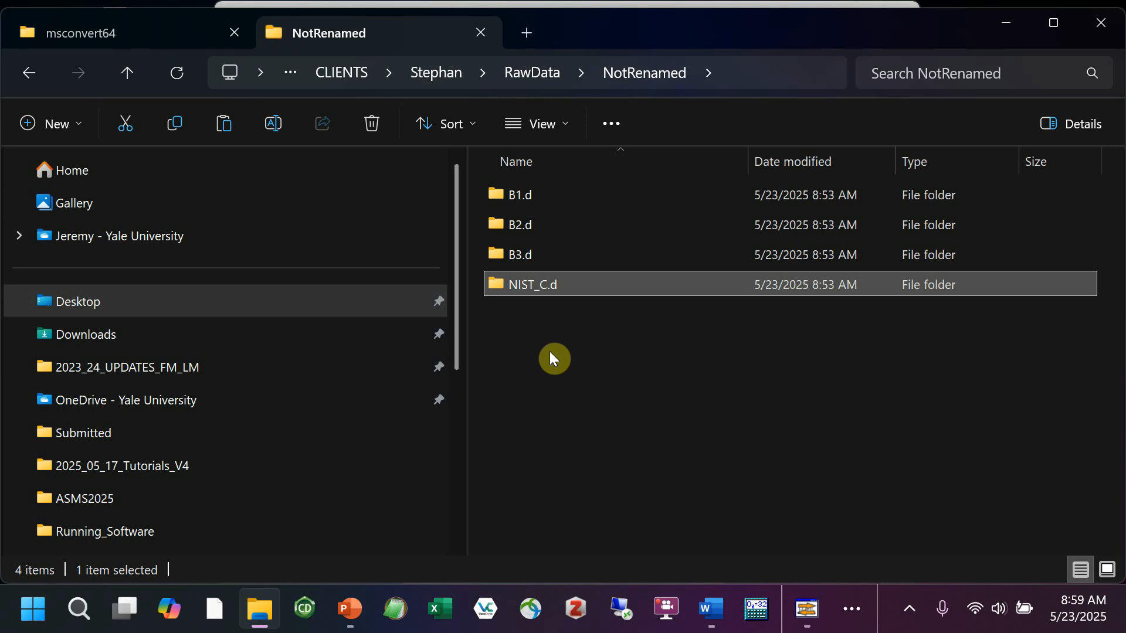
Launch LipidMatch_Rename.exe from the FluoroMatch_RenamingTool folder inside FluoroMatch_5.5.
click(160, 35)
click(369, 81)
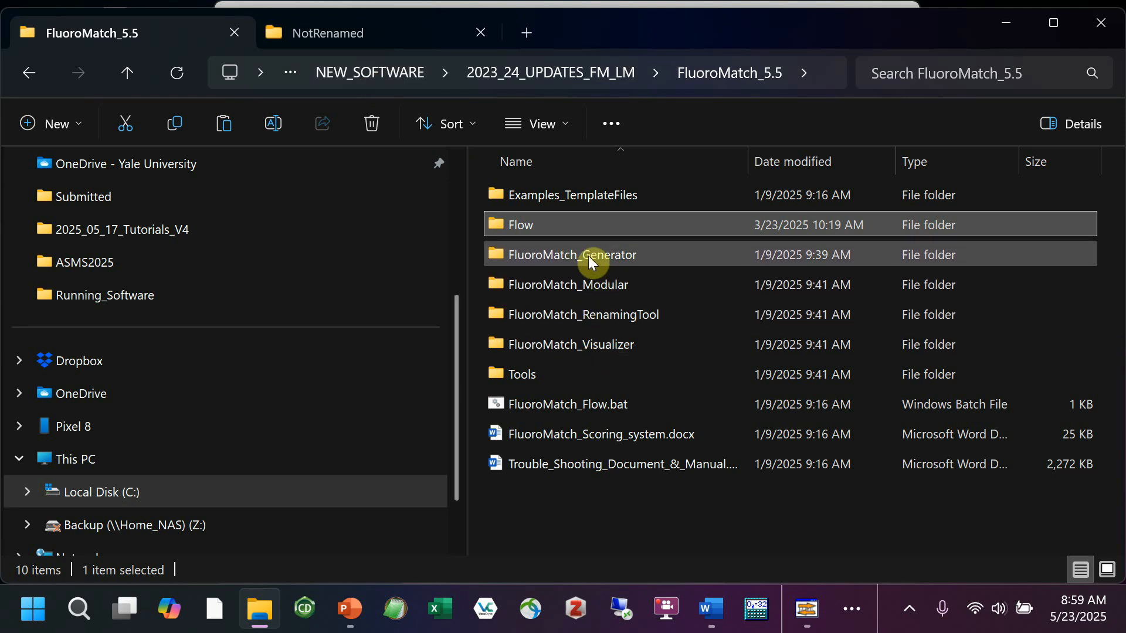
double_click(578, 311)
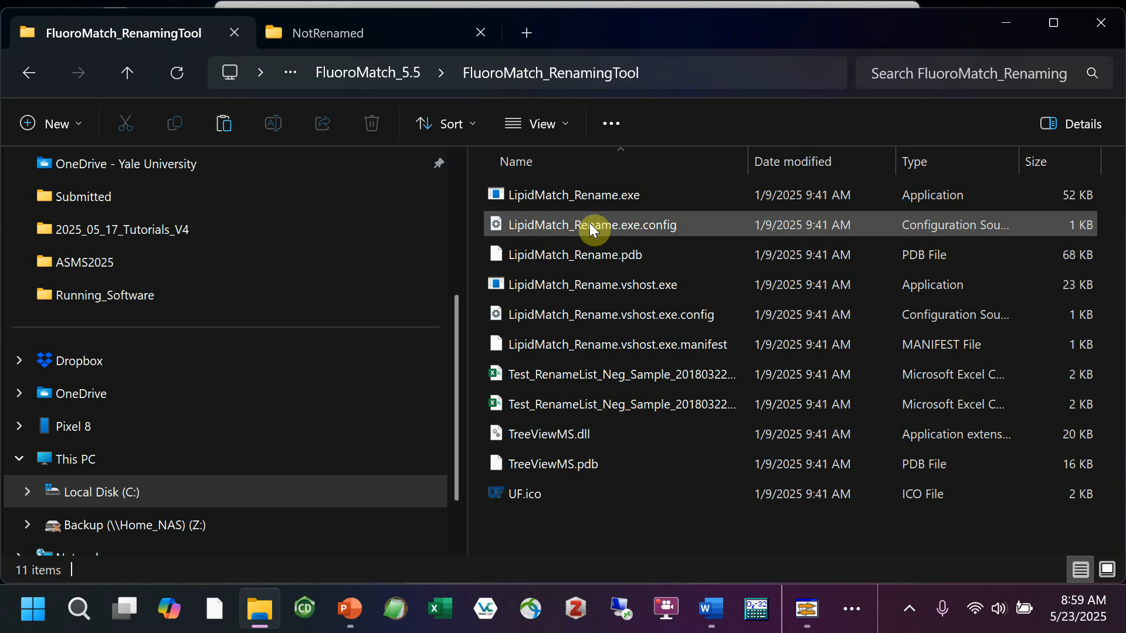
double_click(594, 197)
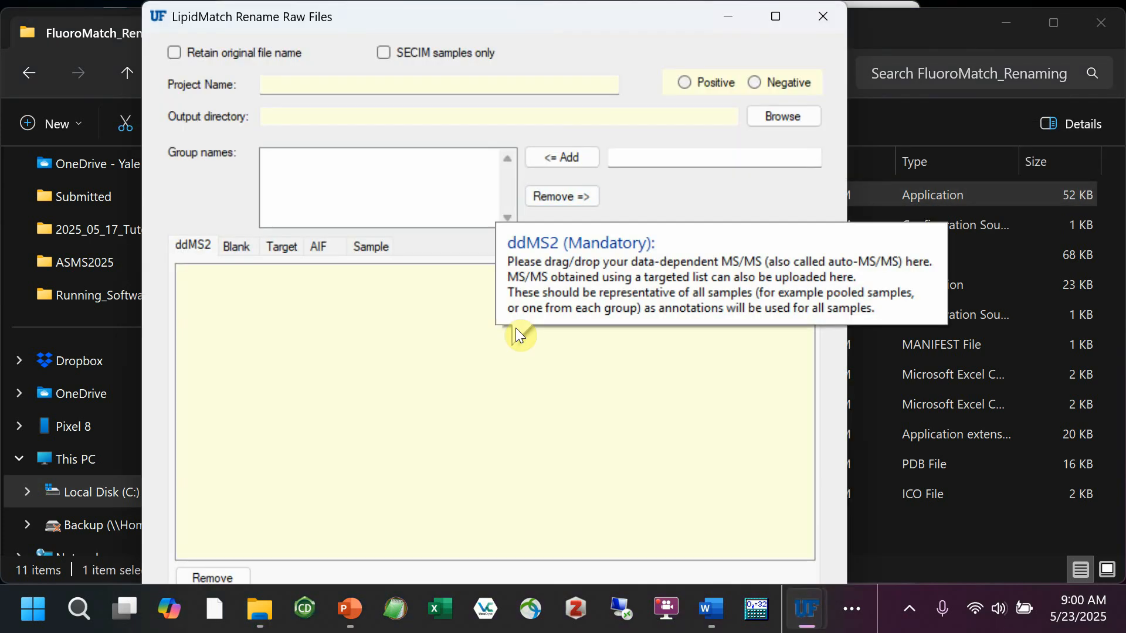
Set the Windows display scale to 125% and close the display settings.
right_click(958, 8)
click(789, 301)
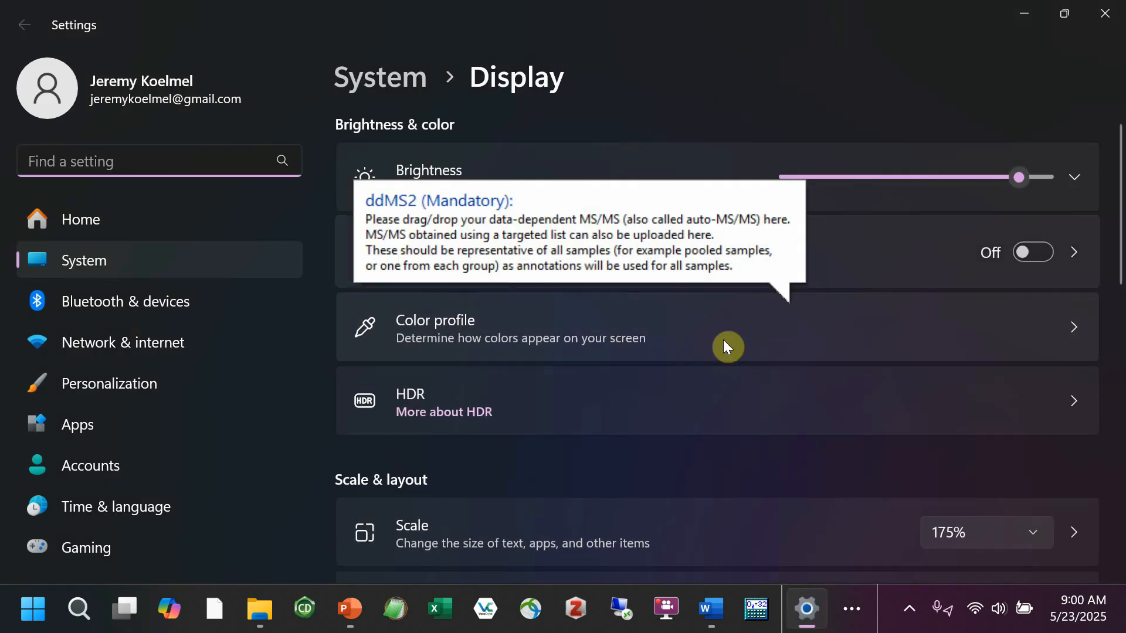
click(748, 119)
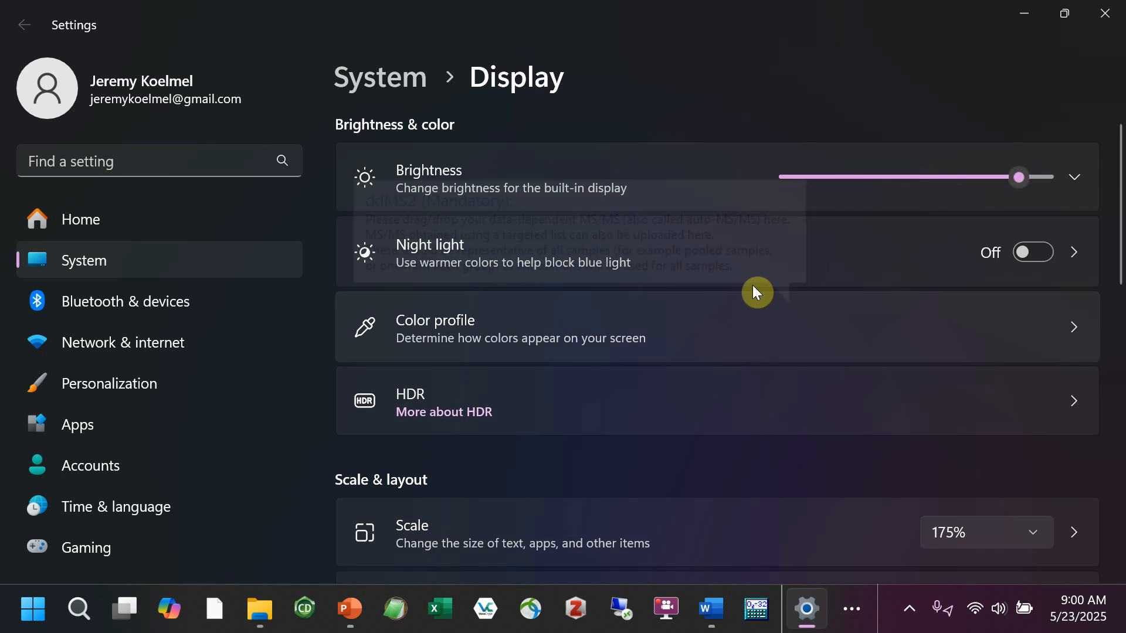
click(999, 532)
click(995, 464)
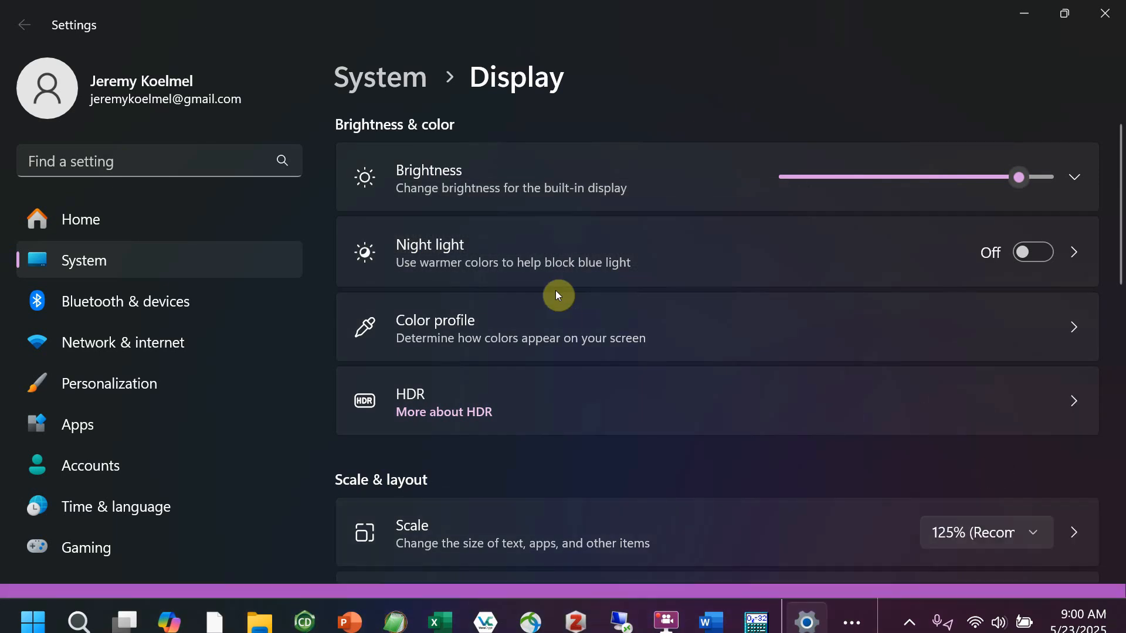
click(1105, 13)
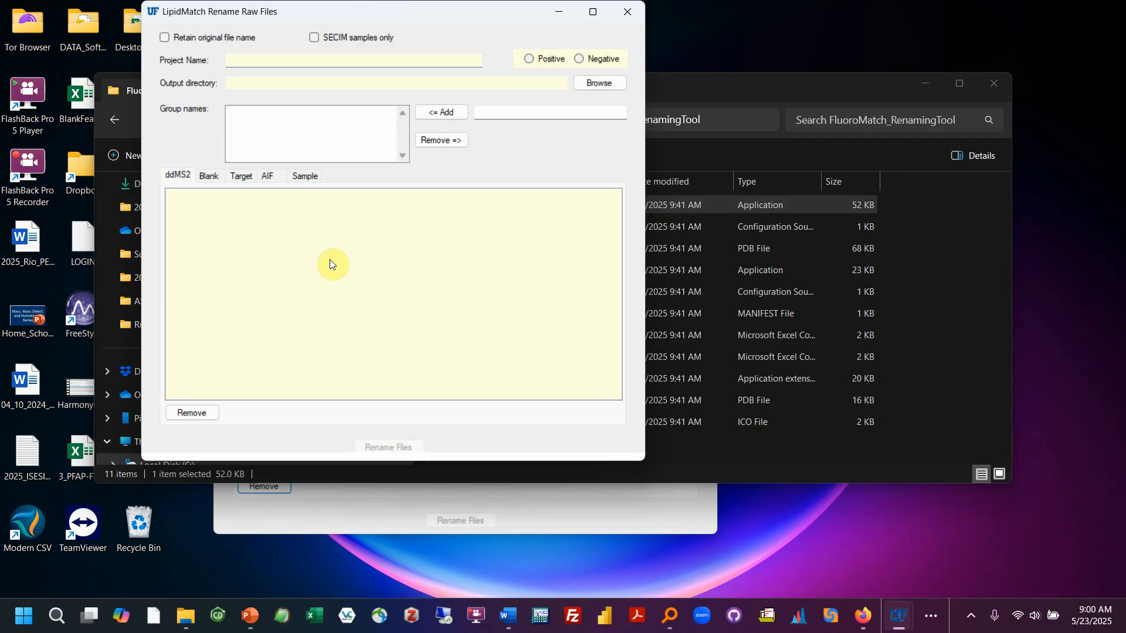
Retain the original file names, set the project name to NIST and choose Negative polarity in the renaming tool.
click(203, 40)
mouse_move(195, 40)
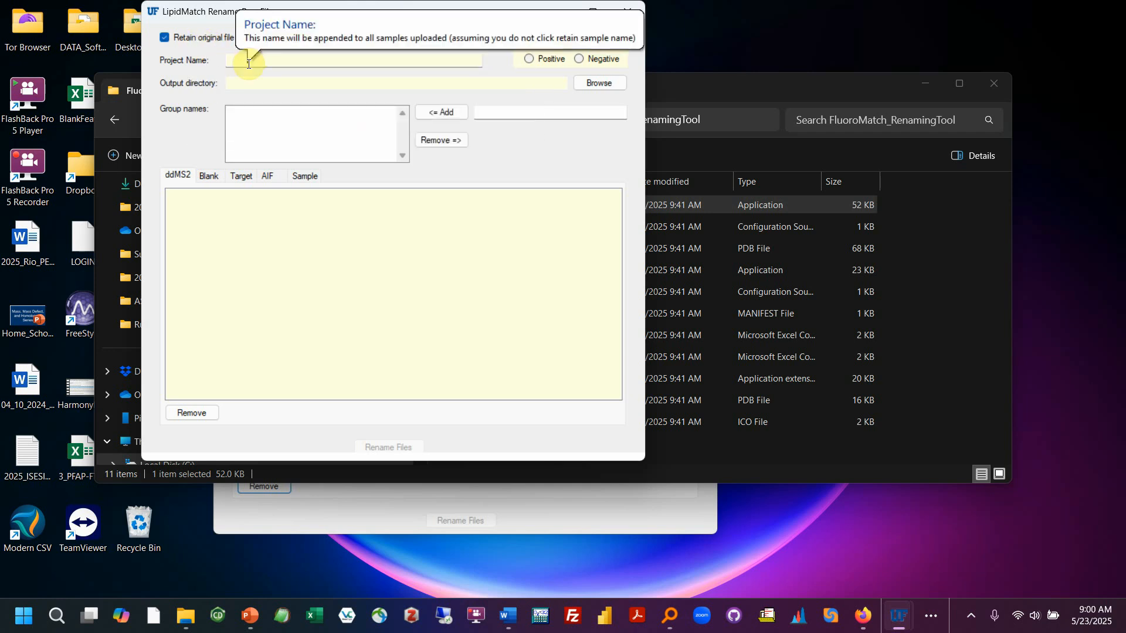
click(273, 61)
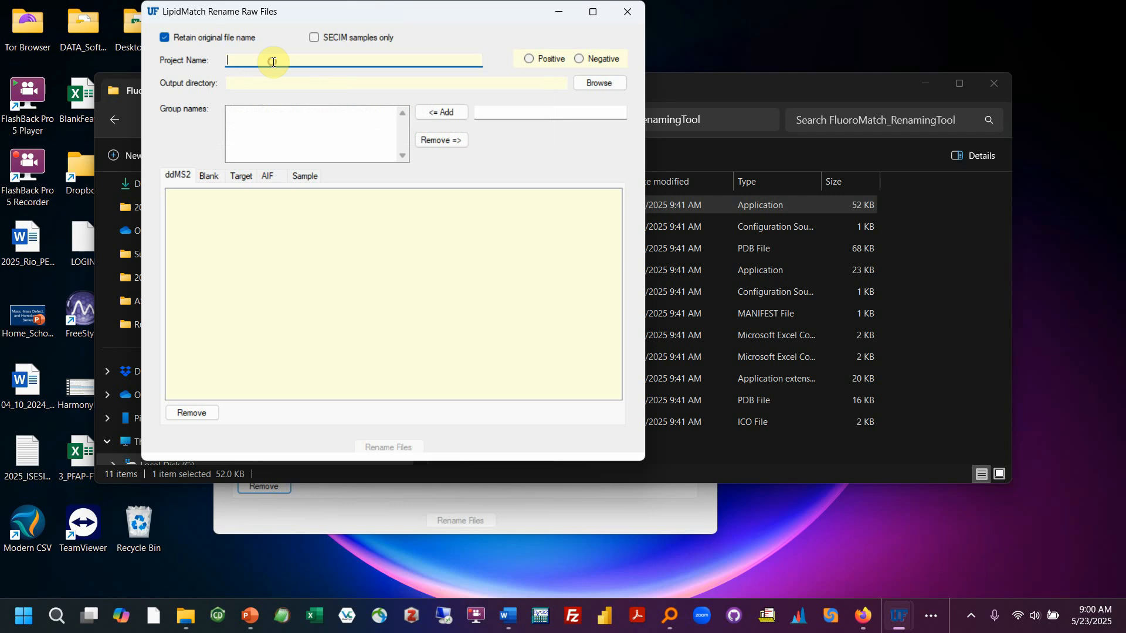
text(ni)
double_click(237, 60)
click(579, 60)
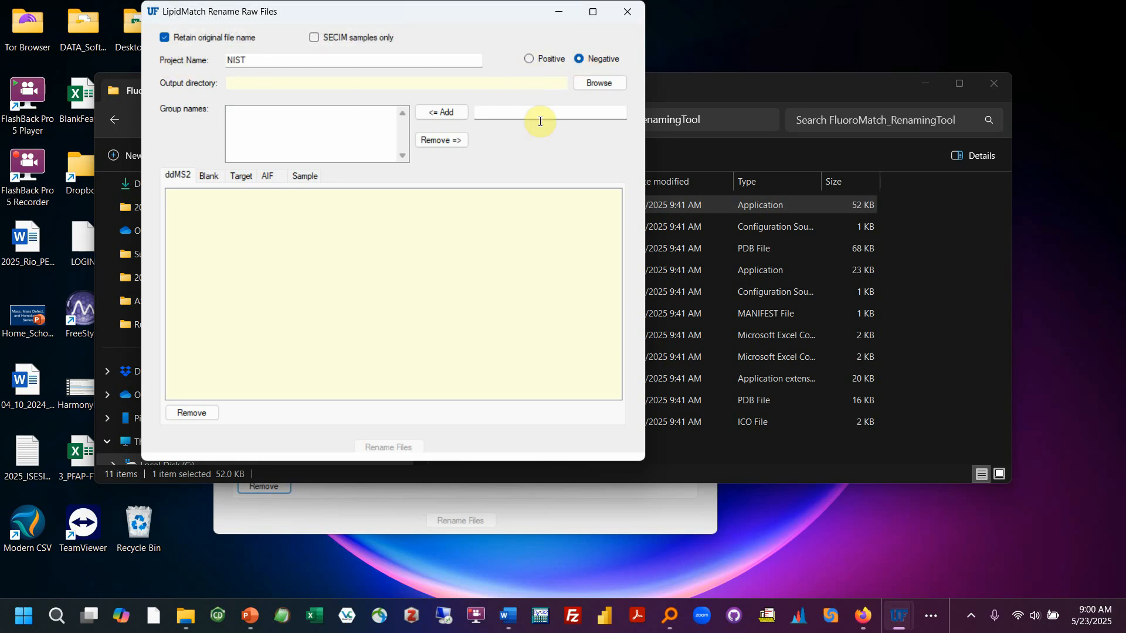
Set the output directory to the NotRenamed folder inside the client's RawData folder.
click(576, 83)
scroll(545, 291, down, 1)
click(484, 313)
double_click(519, 310)
scroll(589, 310, down, 1)
double_click(542, 266)
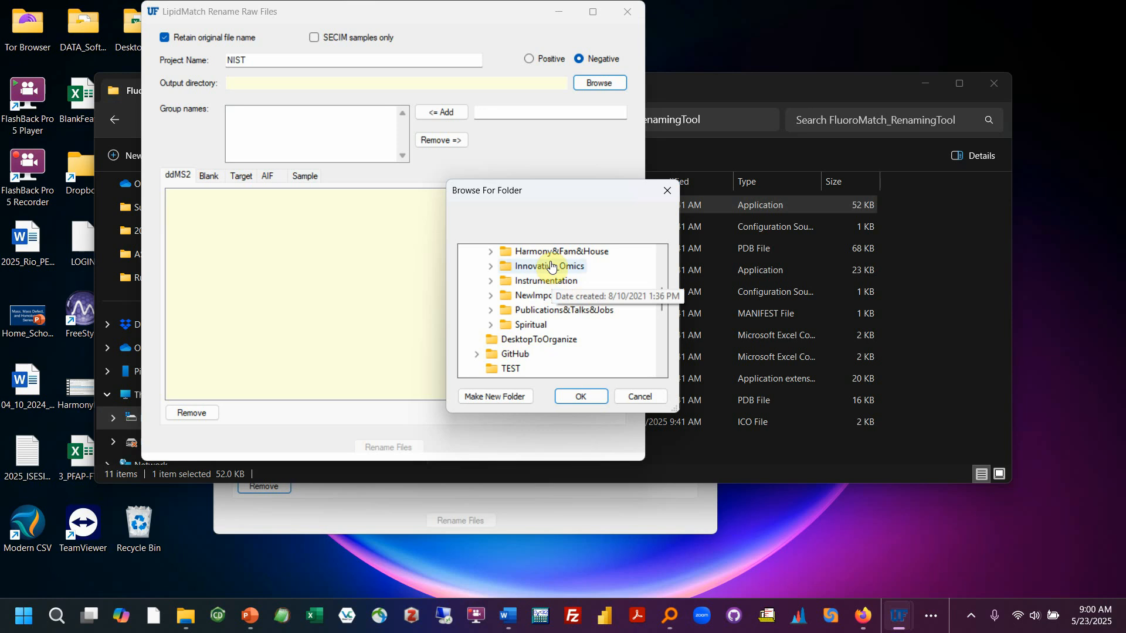
double_click(566, 299)
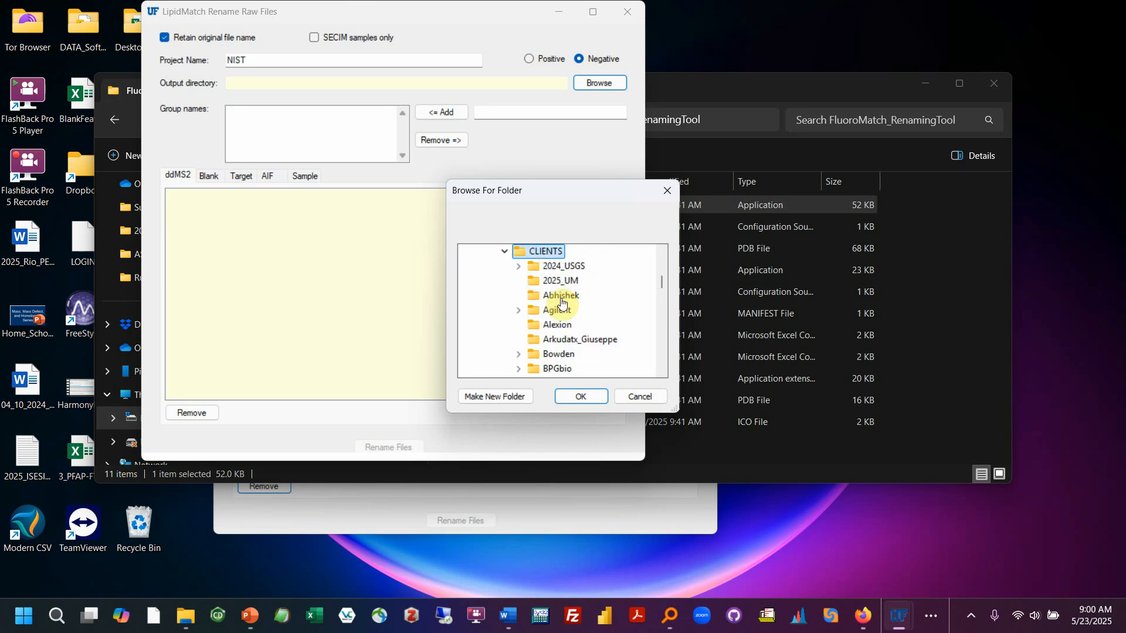
scroll(578, 324, down, 7)
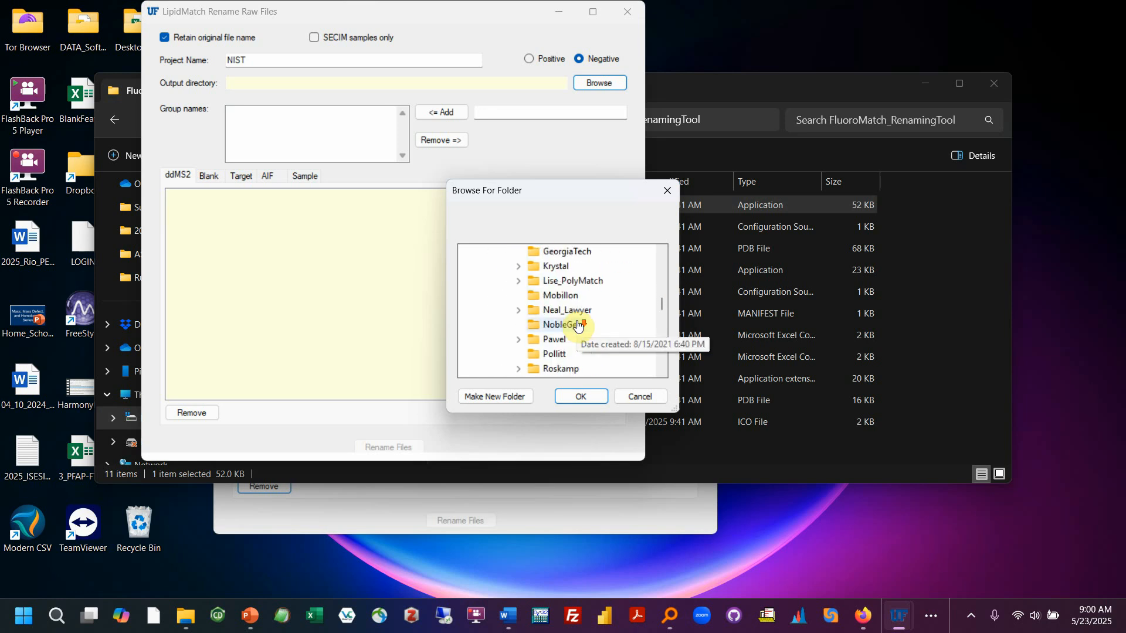
scroll(577, 324, down, 2)
double_click(577, 324)
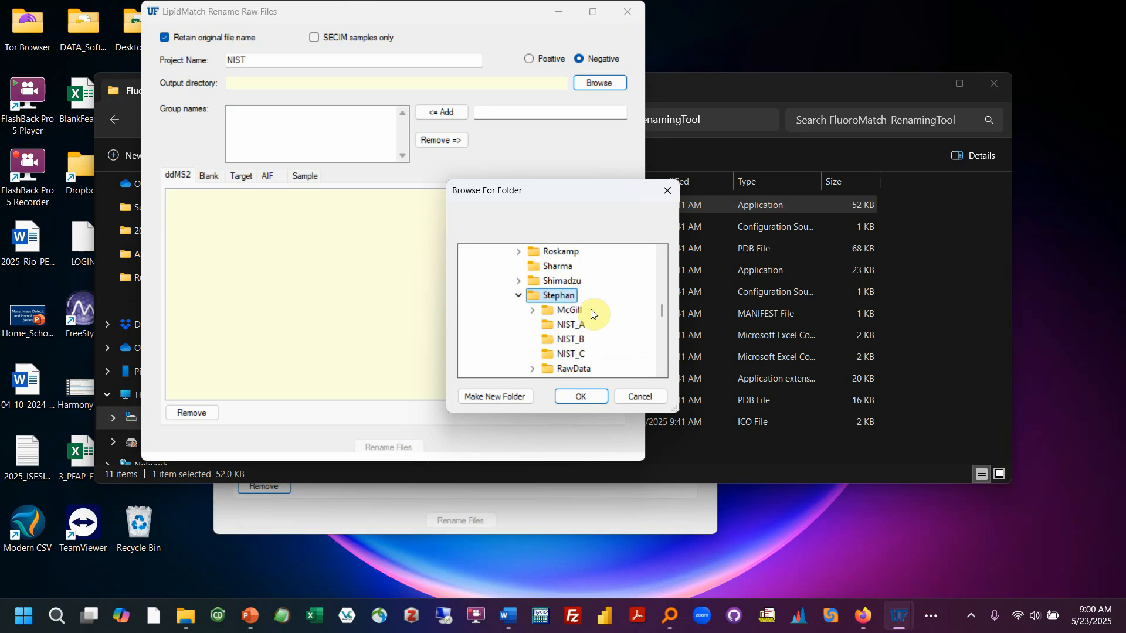
double_click(574, 324)
scroll(611, 324, down, 1)
scroll(628, 325, down, 4)
double_click(609, 319)
click(585, 397)
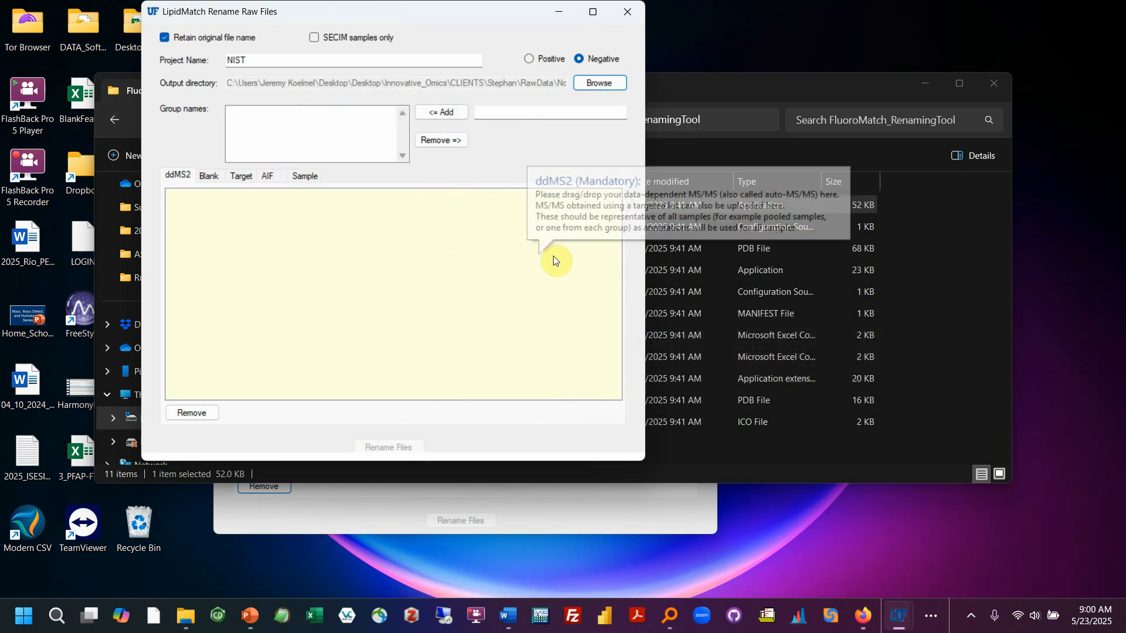
Add B1.d, B2.d and B3.d from the NotRenamed folder to the renaming tool's Blank file list.
click(903, 268)
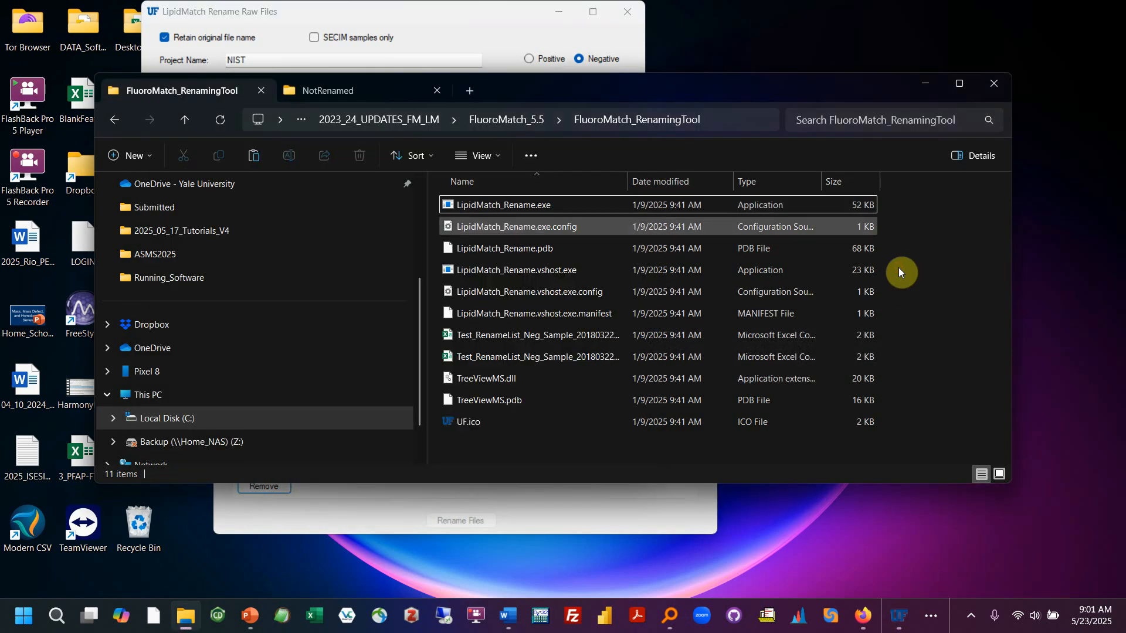
drag(490, 92, 683, 148)
click(554, 145)
click(677, 261)
shift+click(673, 302)
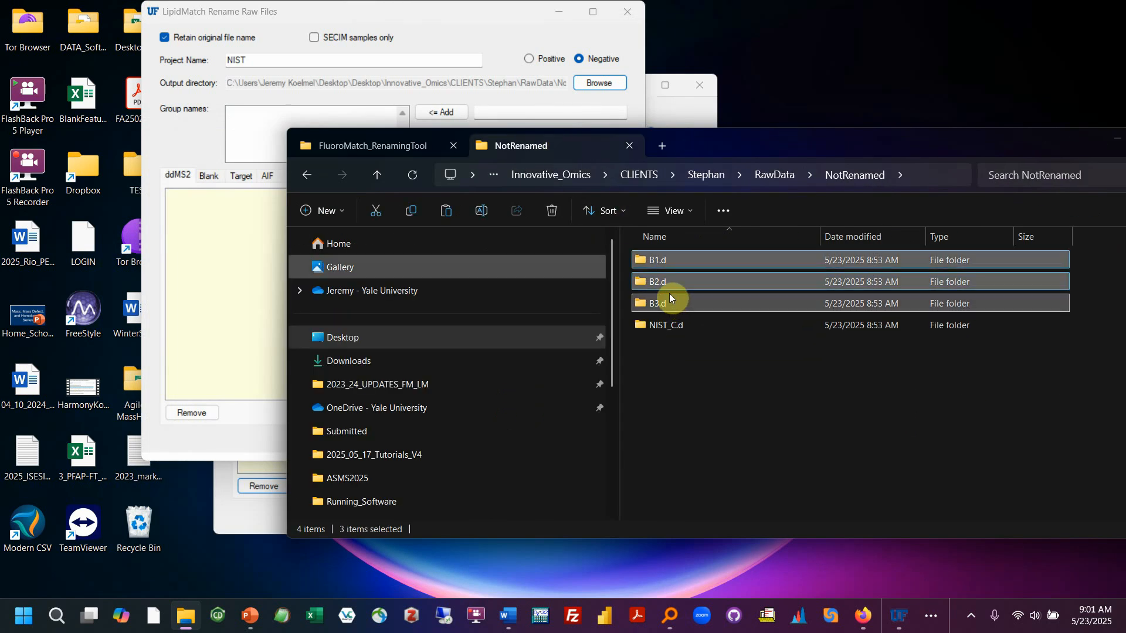
click(216, 182)
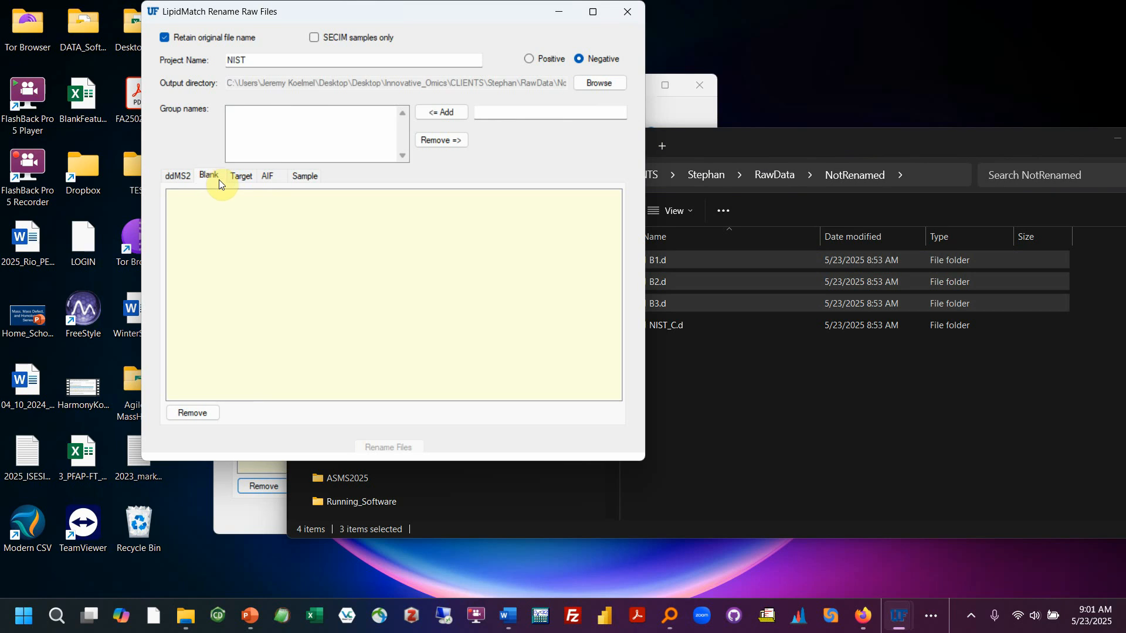
drag(661, 280, 360, 293)
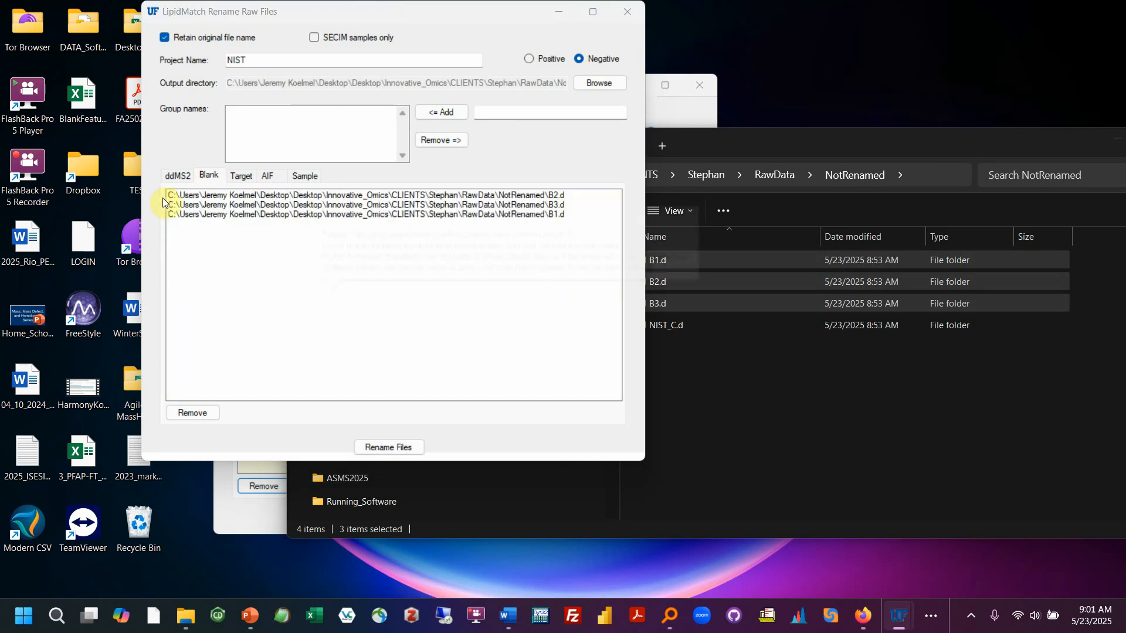
Add NIST_C.d from the NotRenamed folder to the ddMS2 file list.
click(175, 178)
click(719, 358)
click(672, 324)
drag(672, 325, 215, 319)
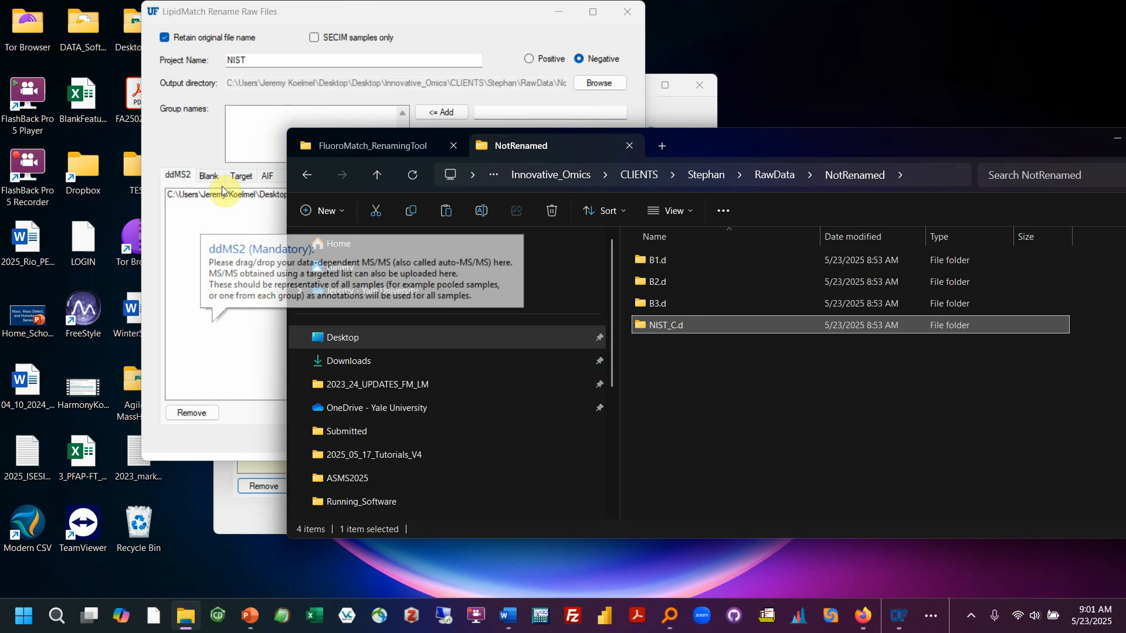
Add NIST_C.d to the Target file list and run the renaming of all listed files.
click(240, 176)
drag(690, 321, 241, 322)
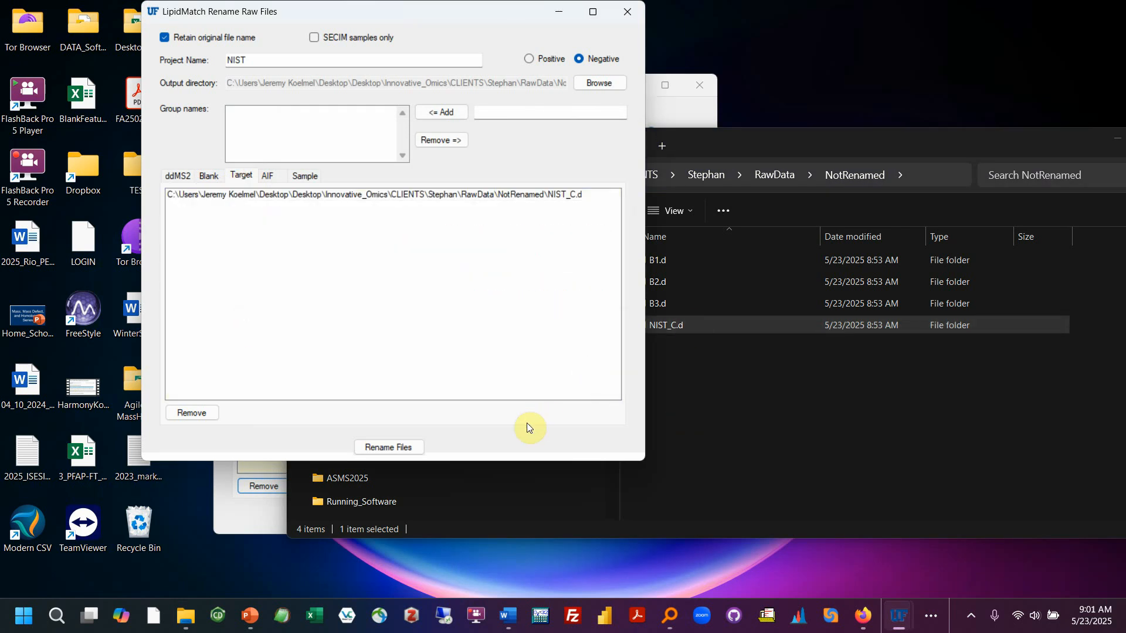
click(402, 444)
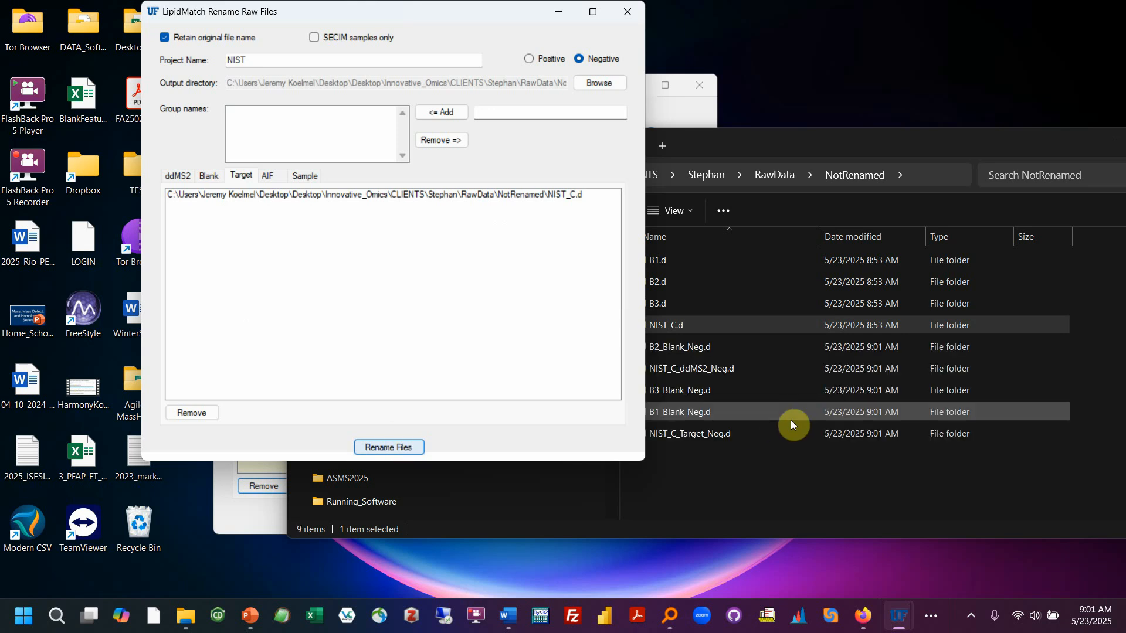
Compare the newly named Blank, ddMS2 and Target folders in NotRenamed with the original folders.
click(682, 366)
drag(856, 143, 704, 90)
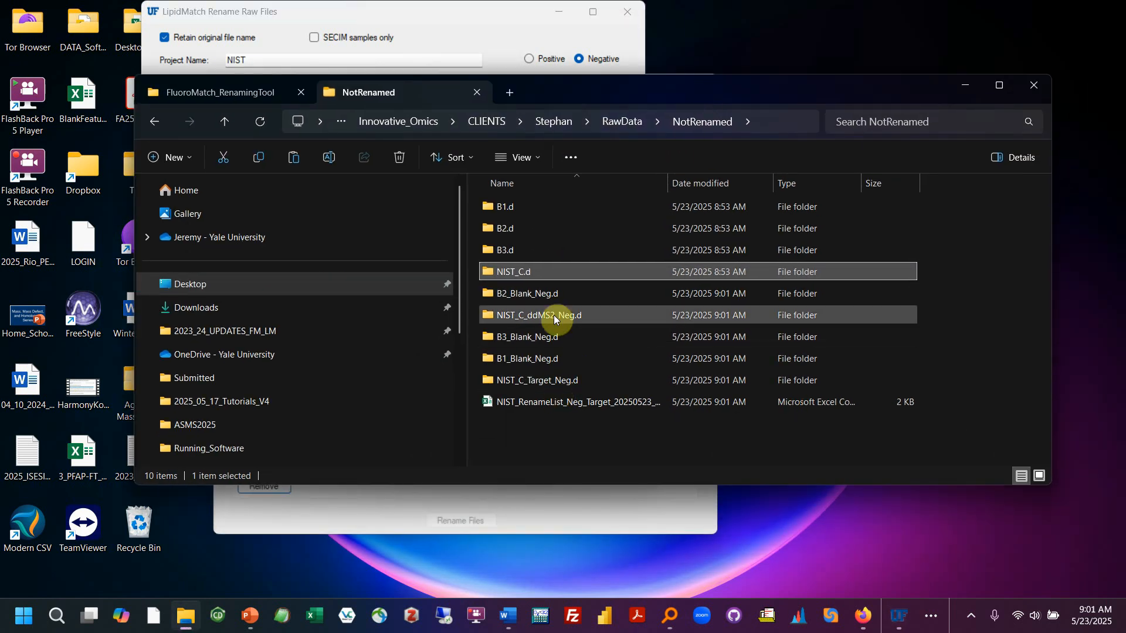
click(548, 298)
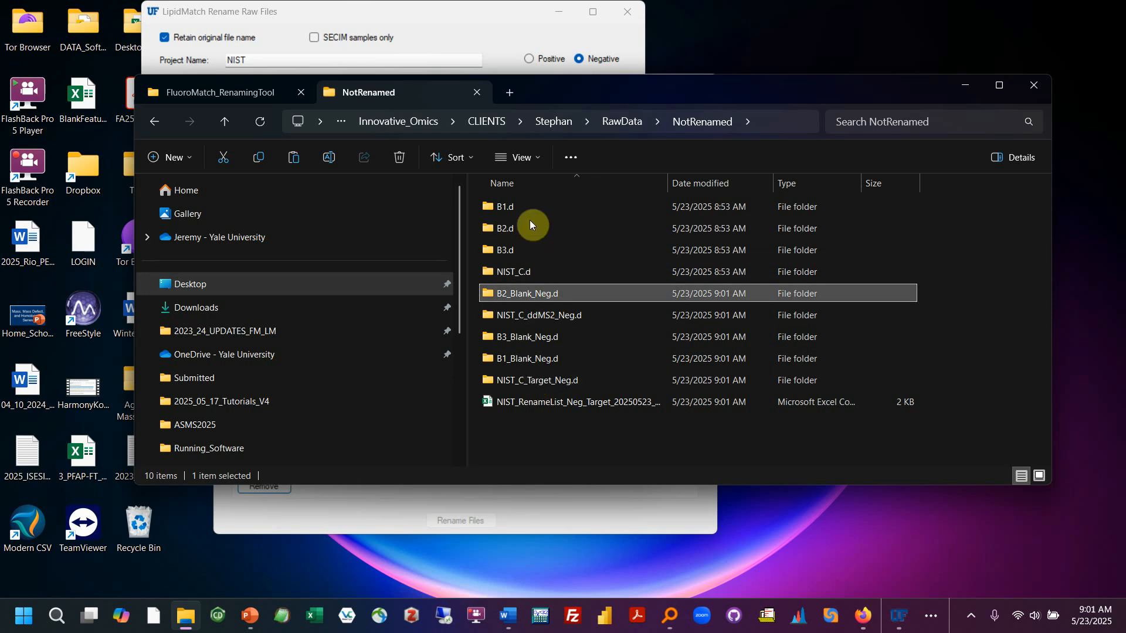
click(537, 380)
click(519, 271)
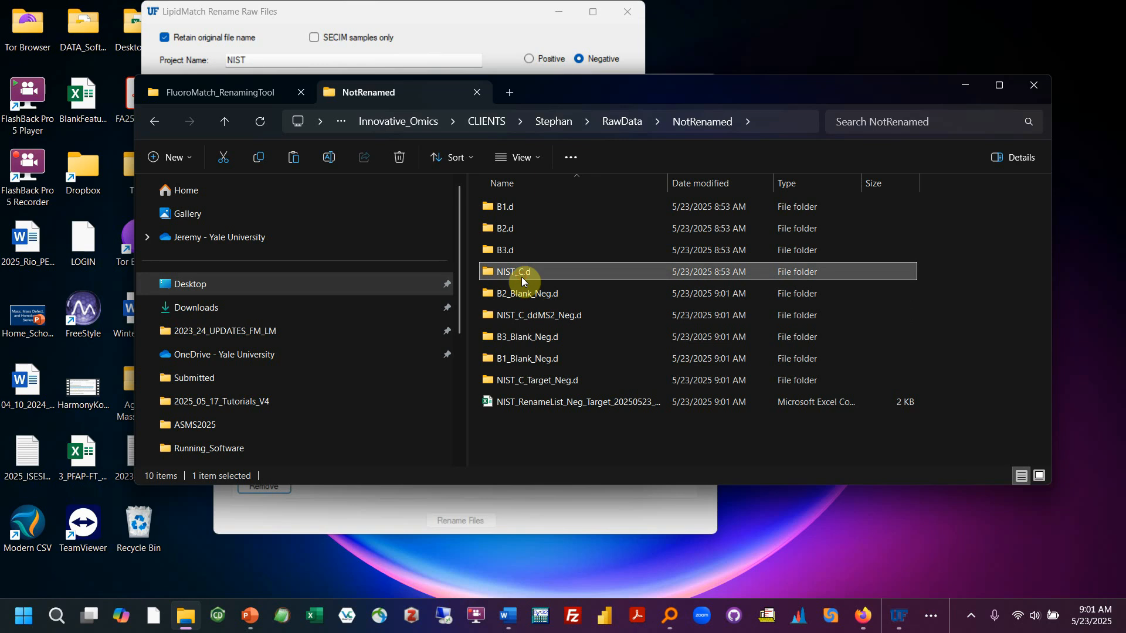
Open the NIST_RenameList_Neg_Target file in Excel, widen column A to compare original and renamed file paths, and close it.
double_click(561, 399)
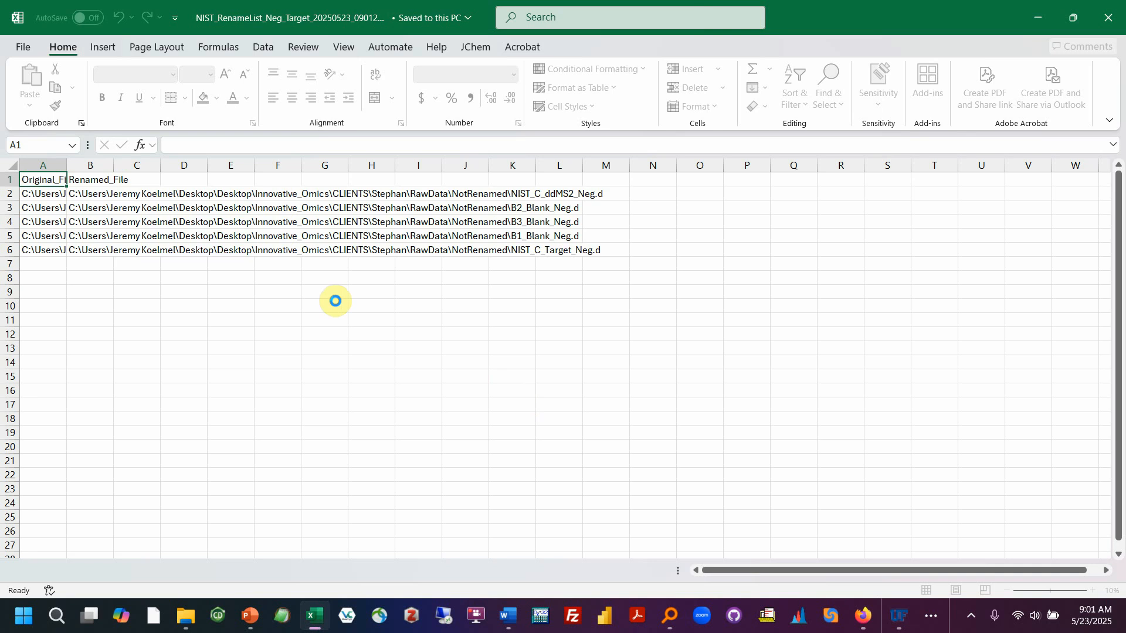
click(82, 222)
double_click(66, 166)
double_click(401, 194)
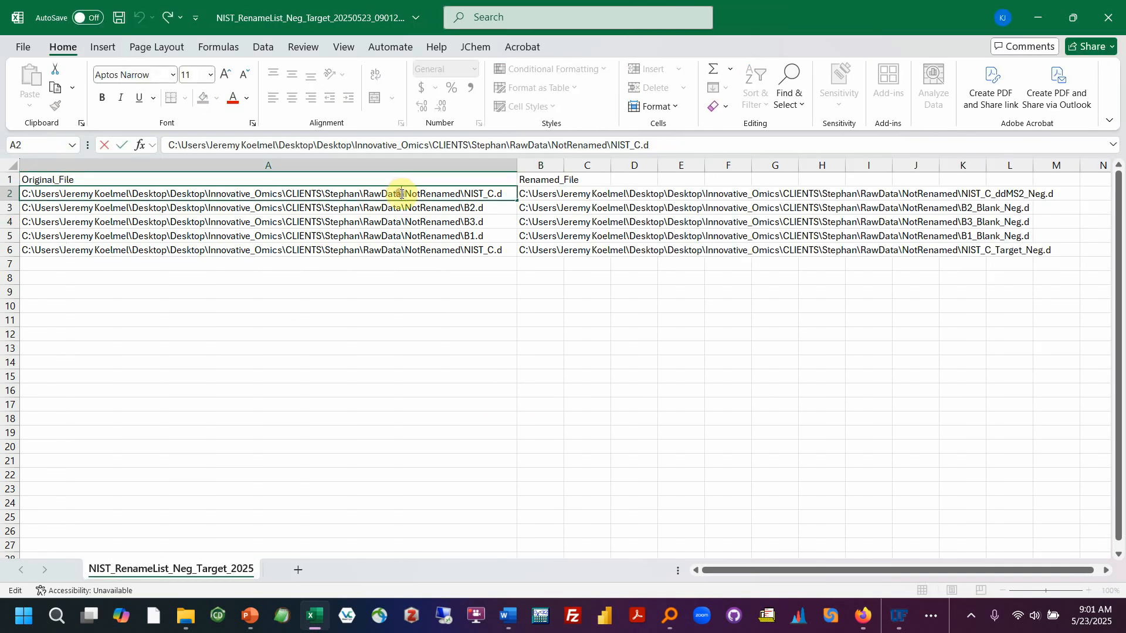
click(576, 194)
double_click(535, 193)
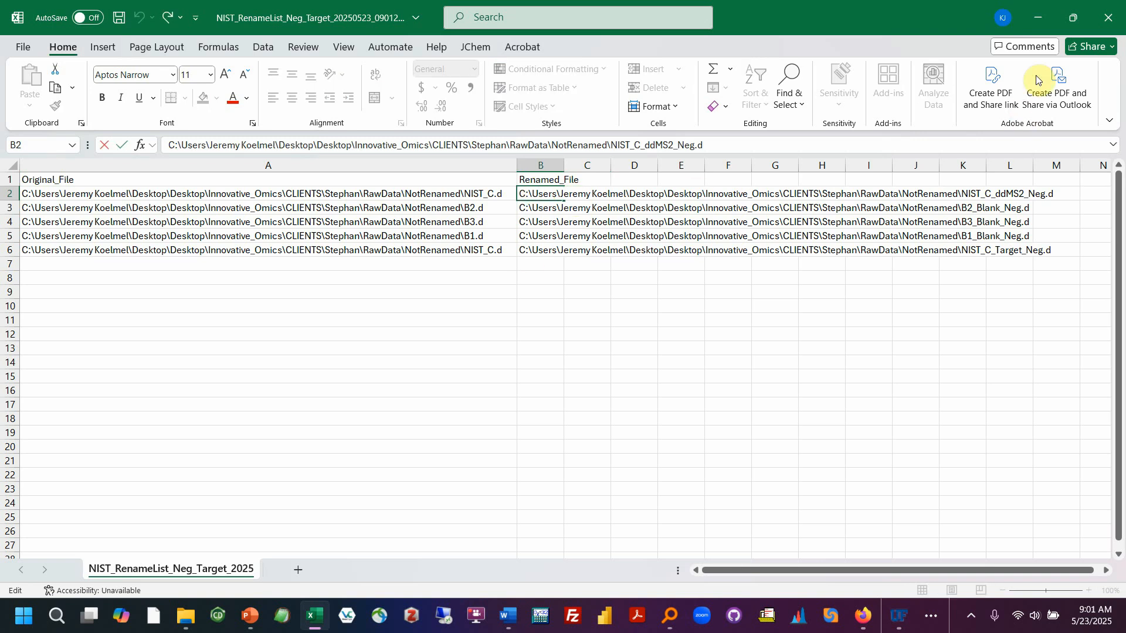
click(1108, 18)
click(673, 503)
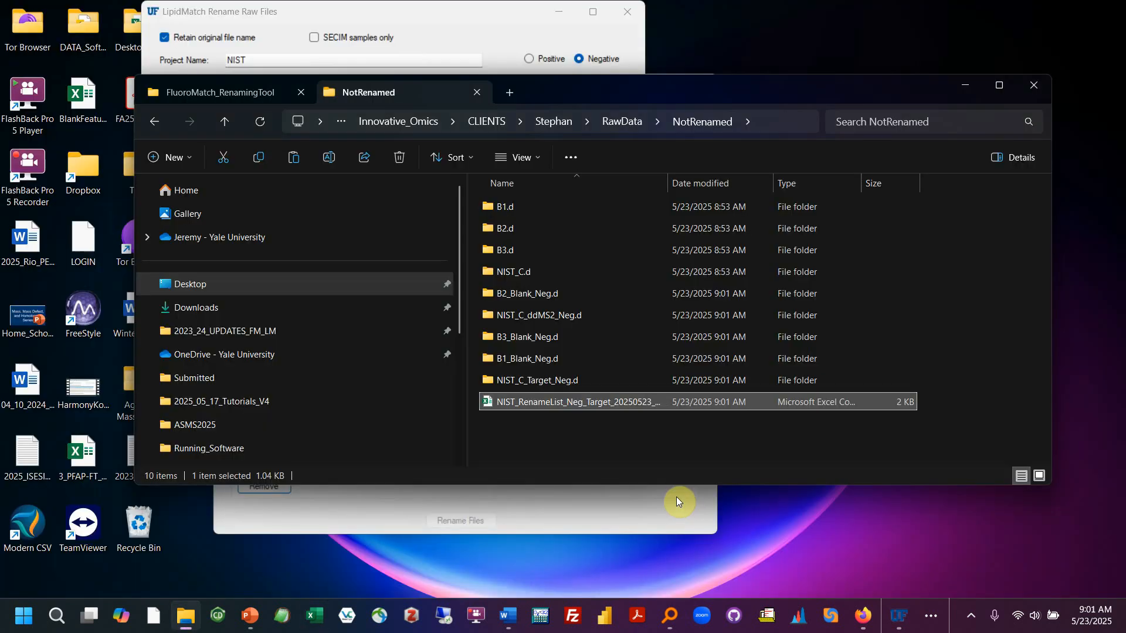
click(643, 452)
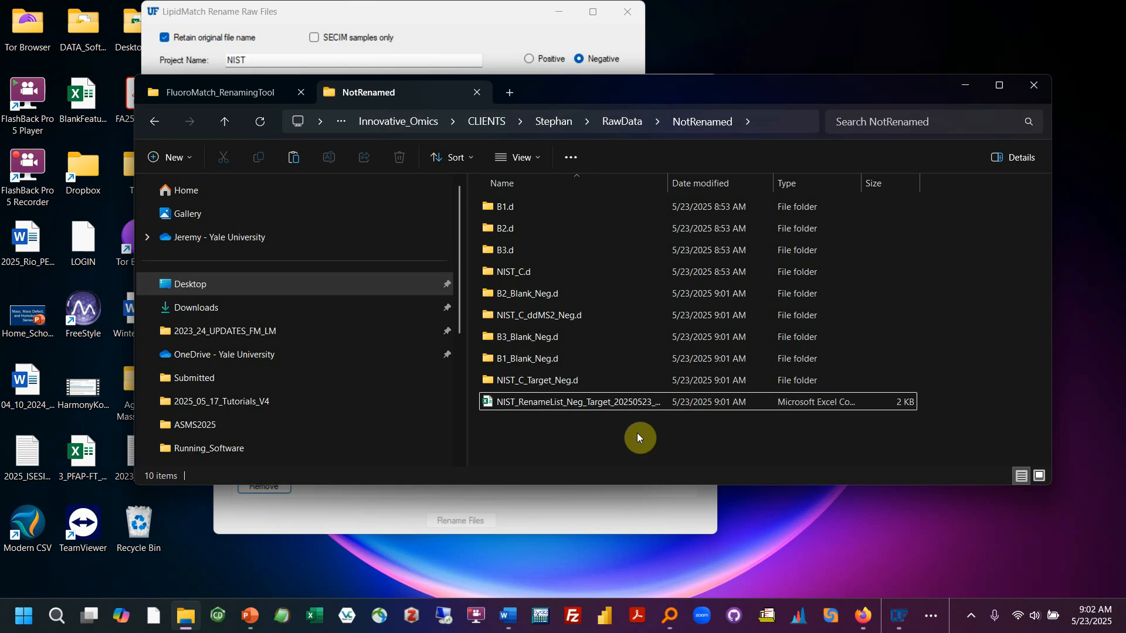
Check the AIF file list in the renaming tool and return to the RawData folder in File Explorer.
click(361, 51)
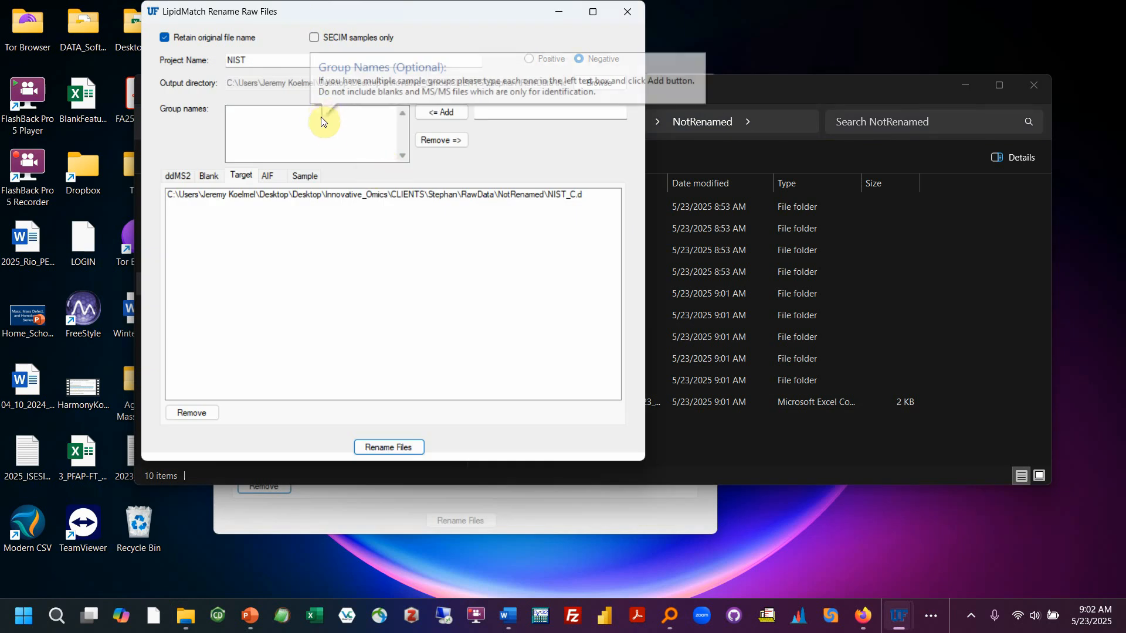
click(278, 175)
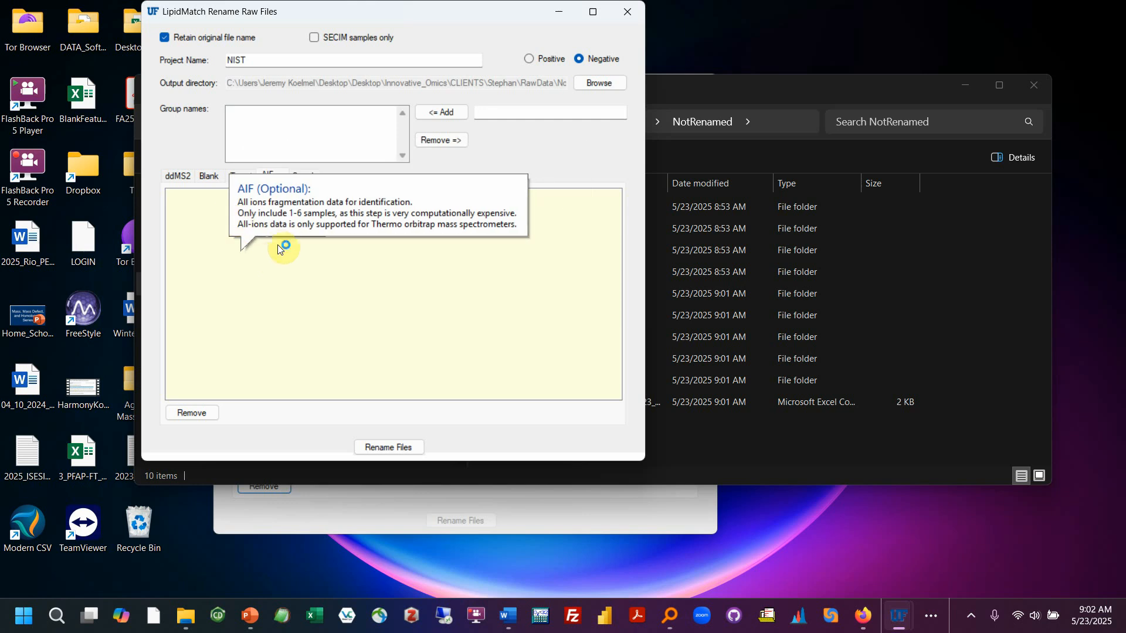
click(842, 92)
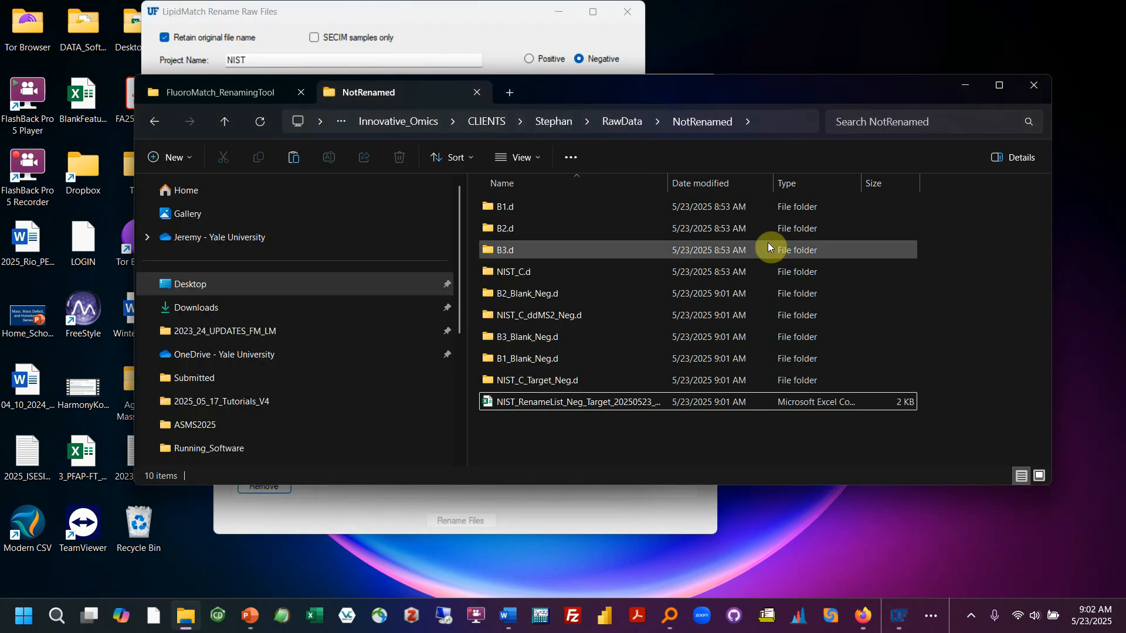
click(622, 122)
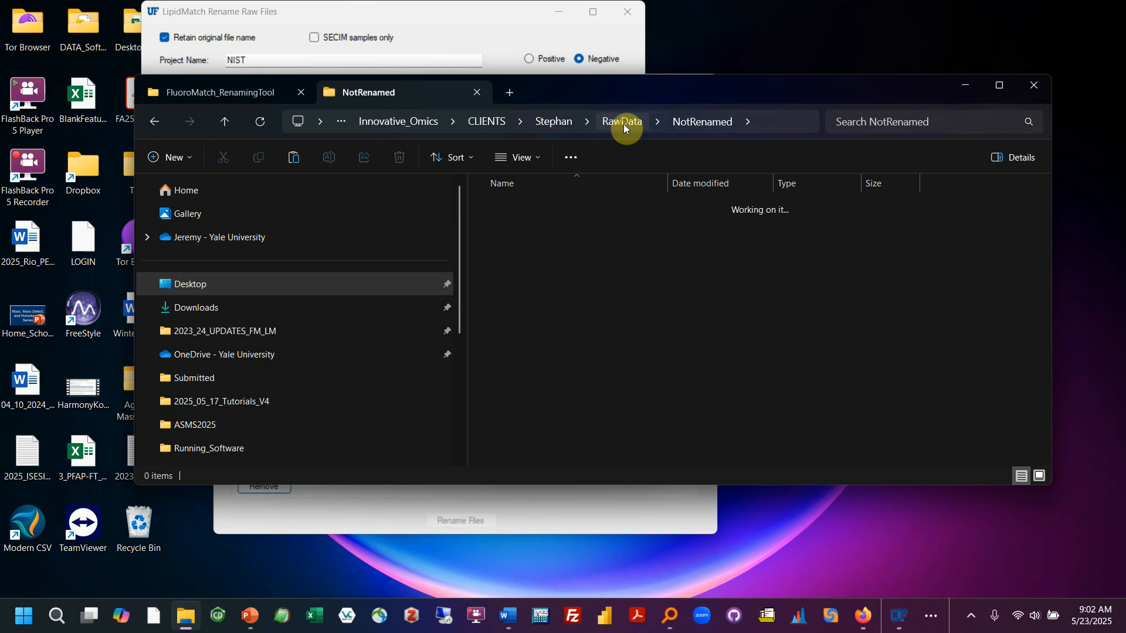
Look inside All_Ions_NIST_A_Neg.d in RawData, return to the folder list and open the NotRenamed folder.
scroll(563, 282, up, 5)
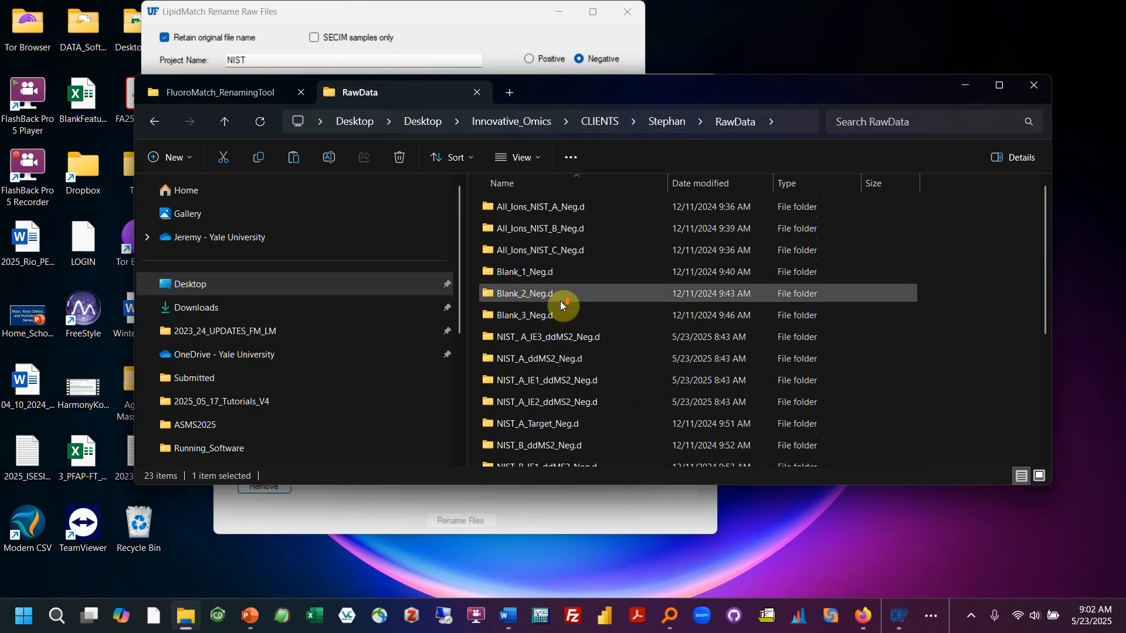
double_click(529, 207)
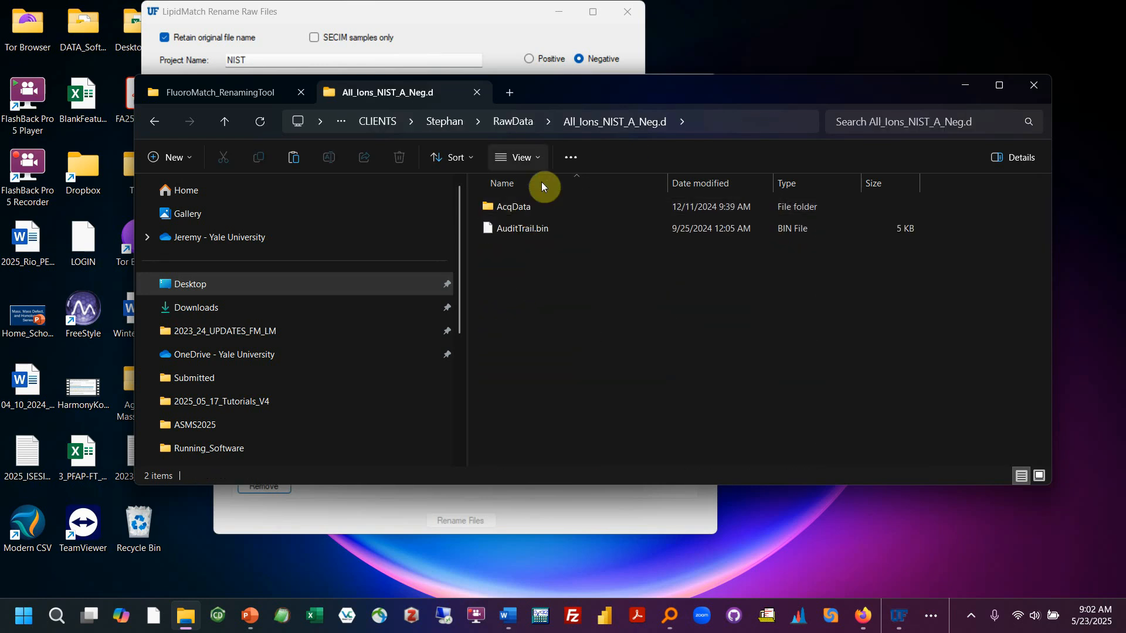
click(520, 123)
scroll(553, 272, down, 4)
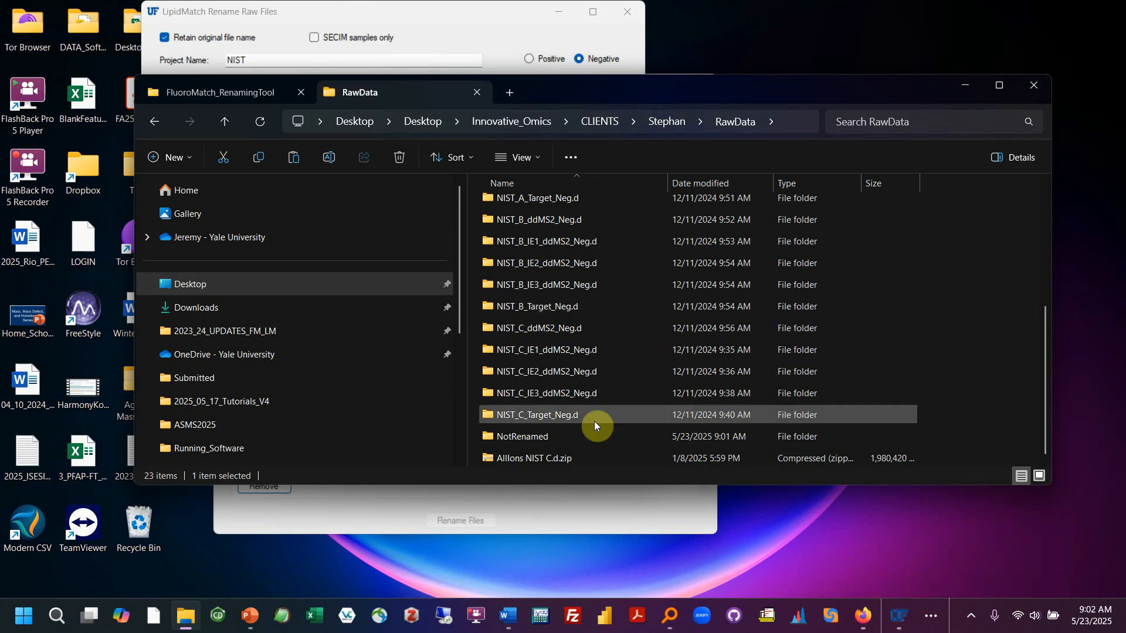
double_click(548, 437)
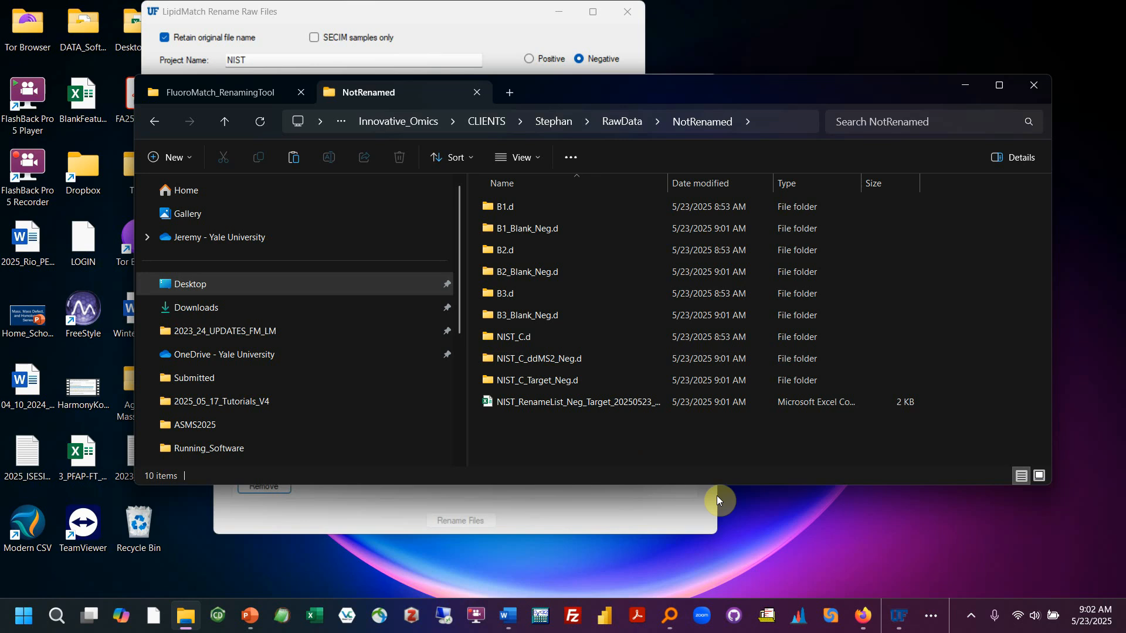
Switch to Firefox and examine the downloads and video tutorials on the FluoroMatch (LC) page of innovativeomics.com.
click(863, 616)
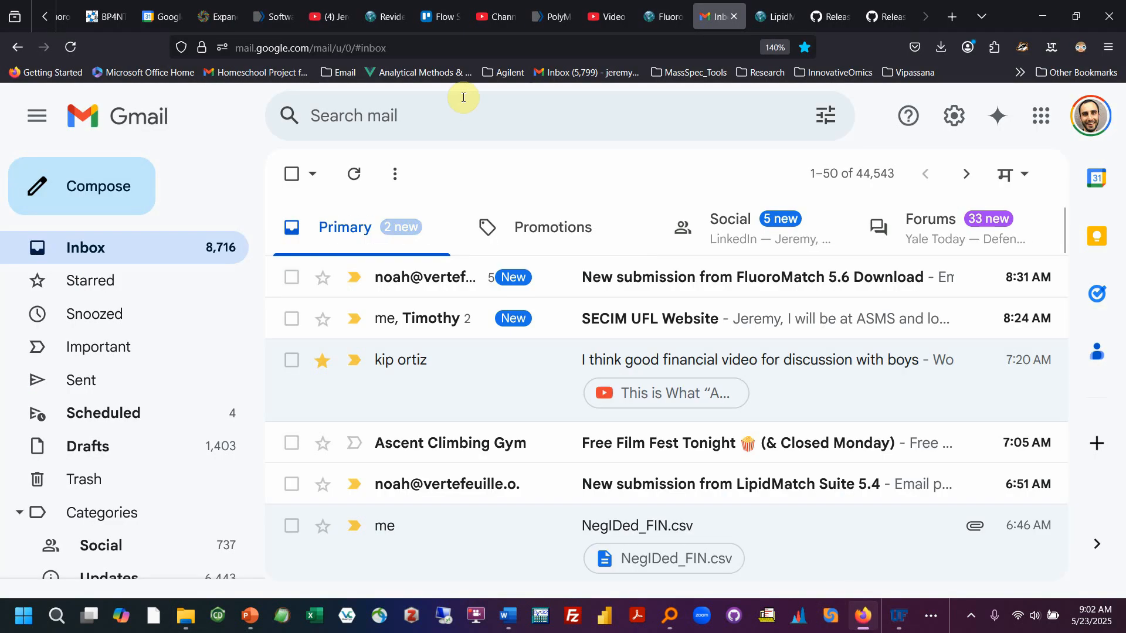
click(650, 27)
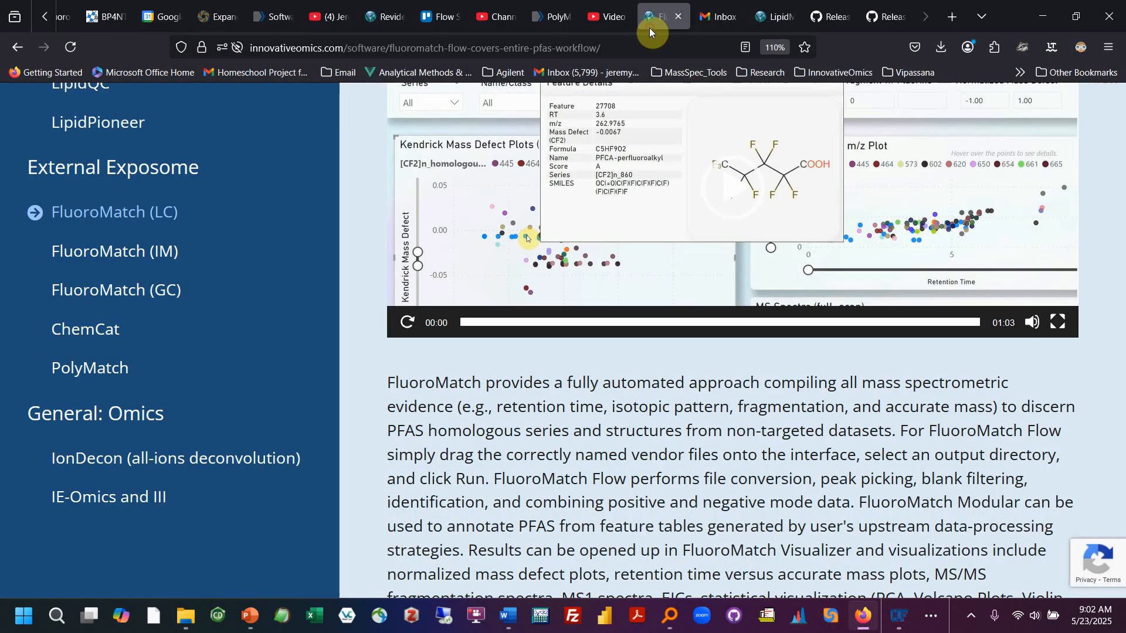
scroll(506, 417, down, 8)
scroll(502, 419, up, 8)
scroll(505, 418, down, 10)
scroll(508, 419, down, 7)
scroll(508, 422, up, 5)
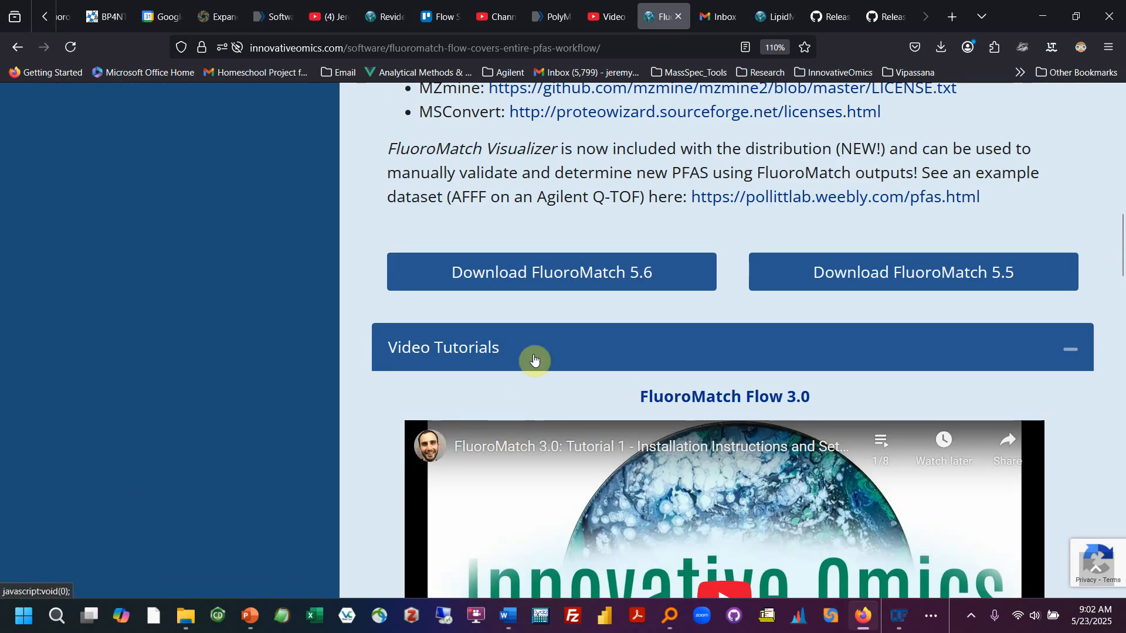
Expand the Manual / Troubleshooting / Common Errors section to examine its links, and return to the desktop windows.
scroll(725, 227, down, 9)
scroll(723, 229, down, 10)
scroll(616, 136, down, 2)
scroll(616, 137, down, 5)
scroll(604, 176, up, 8)
click(596, 202)
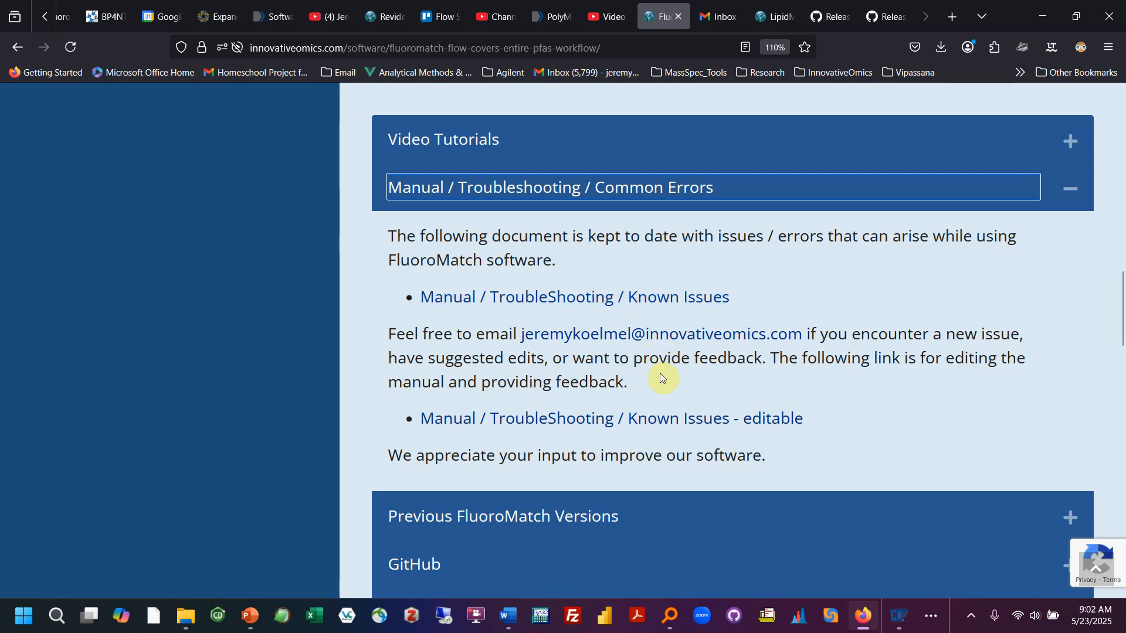
click(1060, 16)
click(1028, 58)
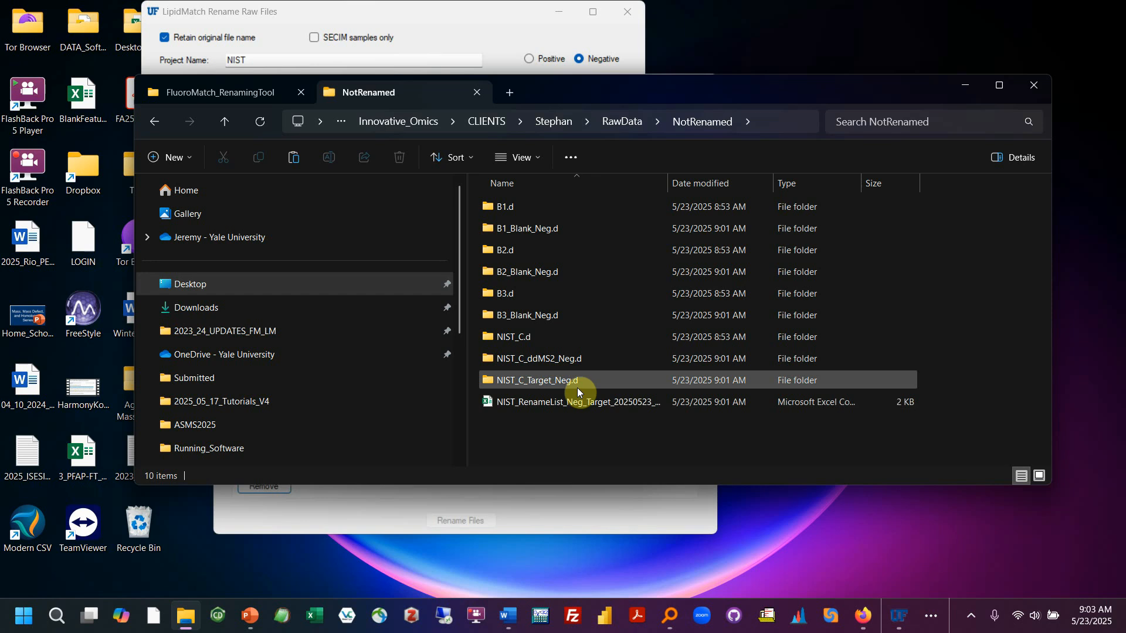
Switch to MassHunter Qualitative Analysis, examine the mzML export settings in the Method Editor, and minimize the program.
click(930, 628)
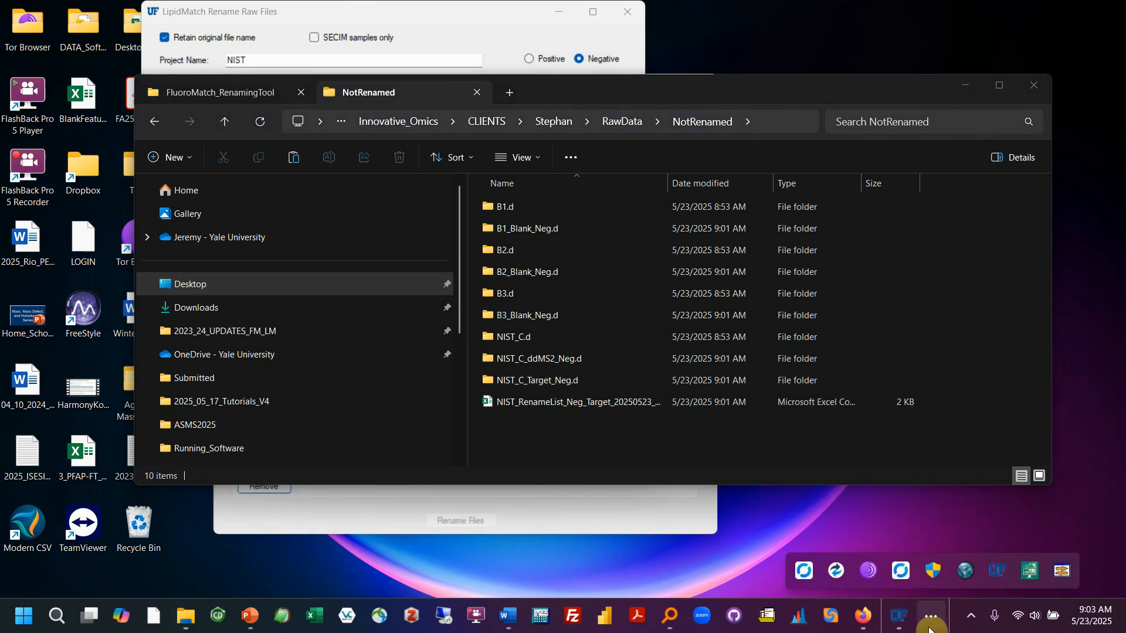
click(1025, 578)
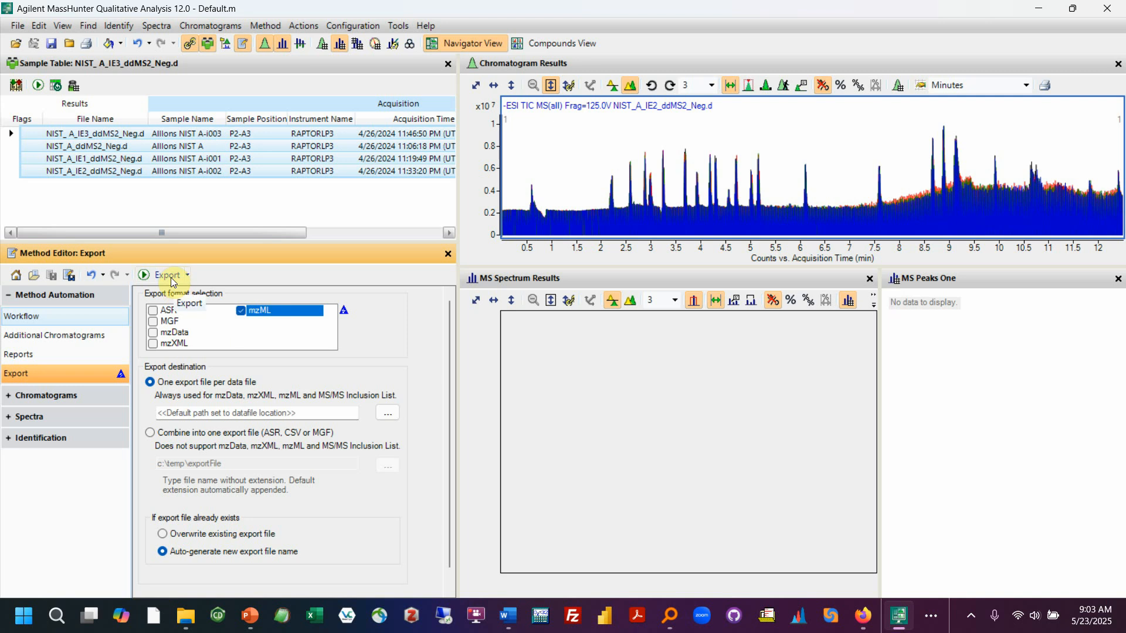
click(269, 28)
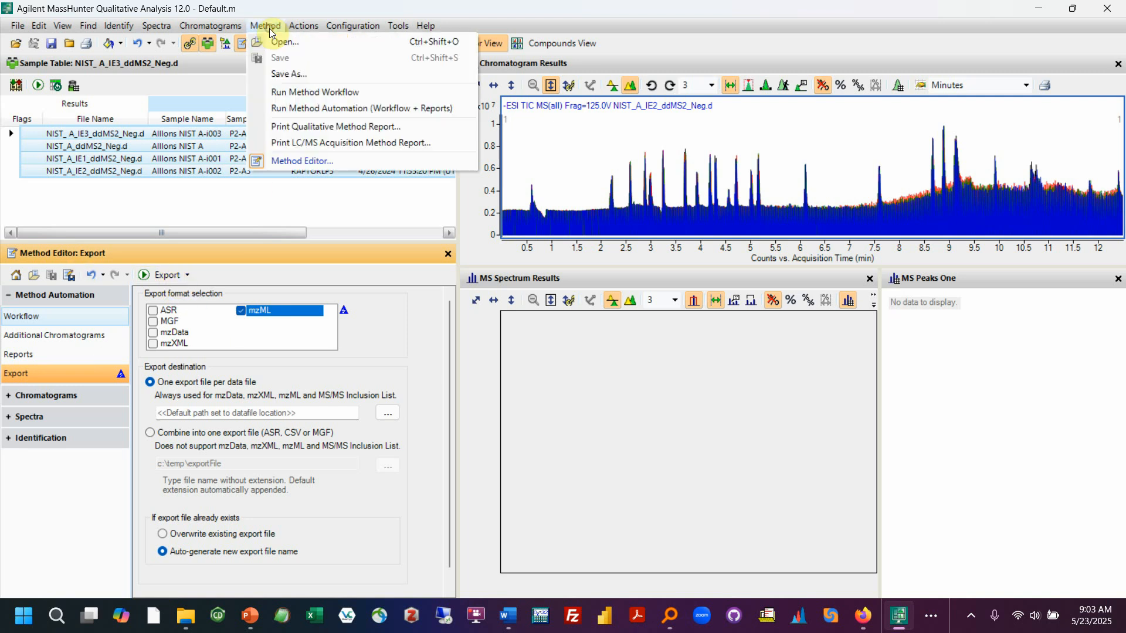
click(271, 161)
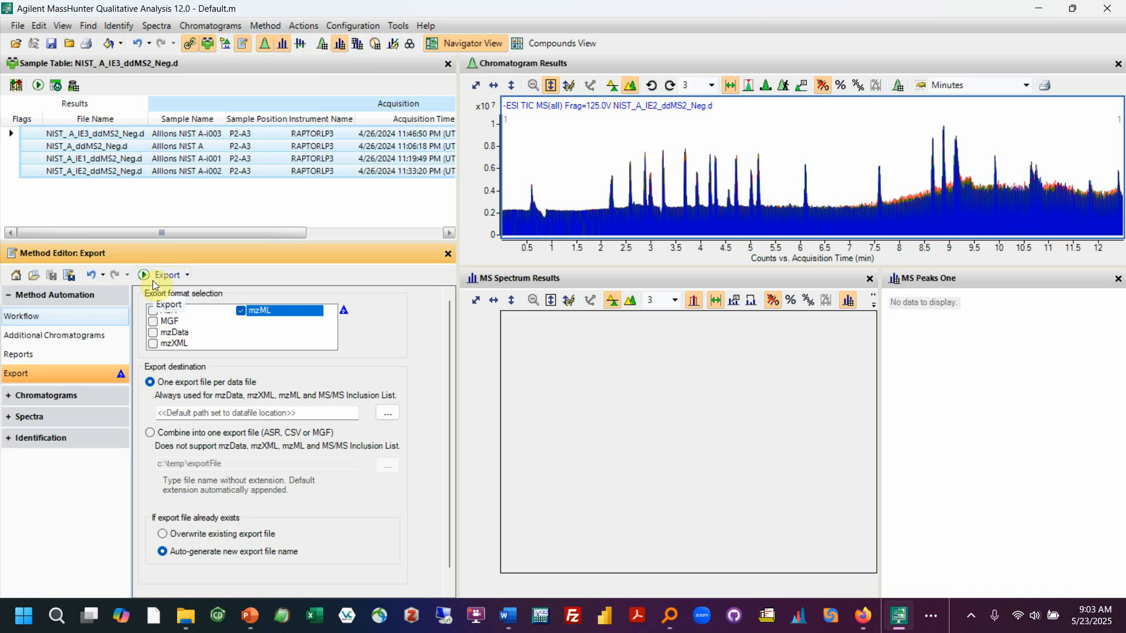
click(1041, 10)
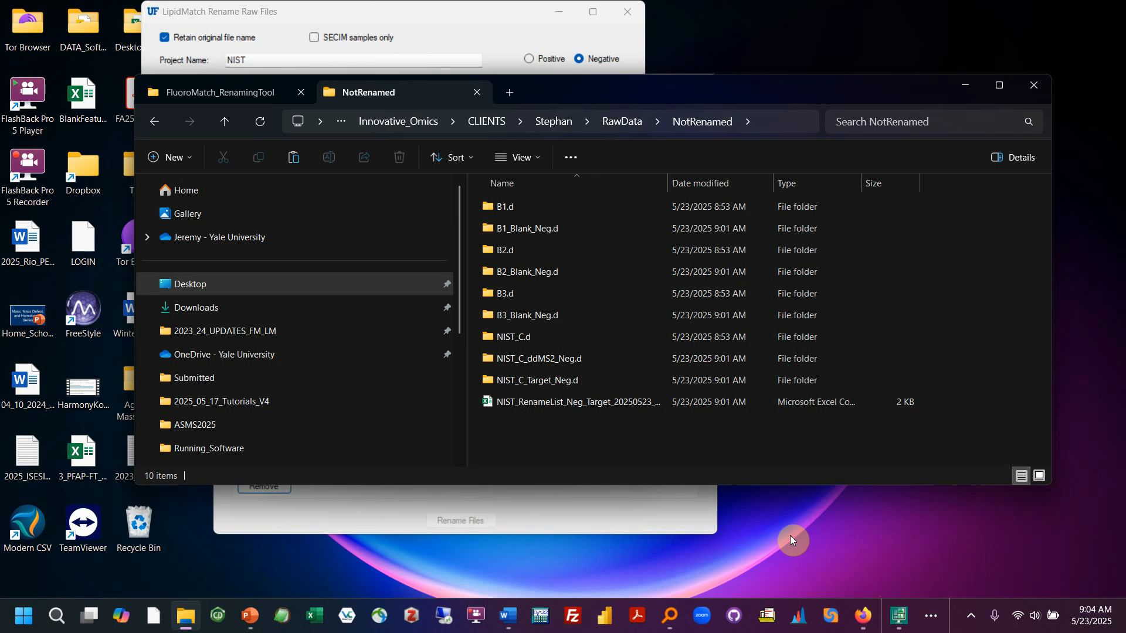
Switch to MSConvertGUI and reposition its window to view the conversion settings.
click(931, 616)
click(1060, 569)
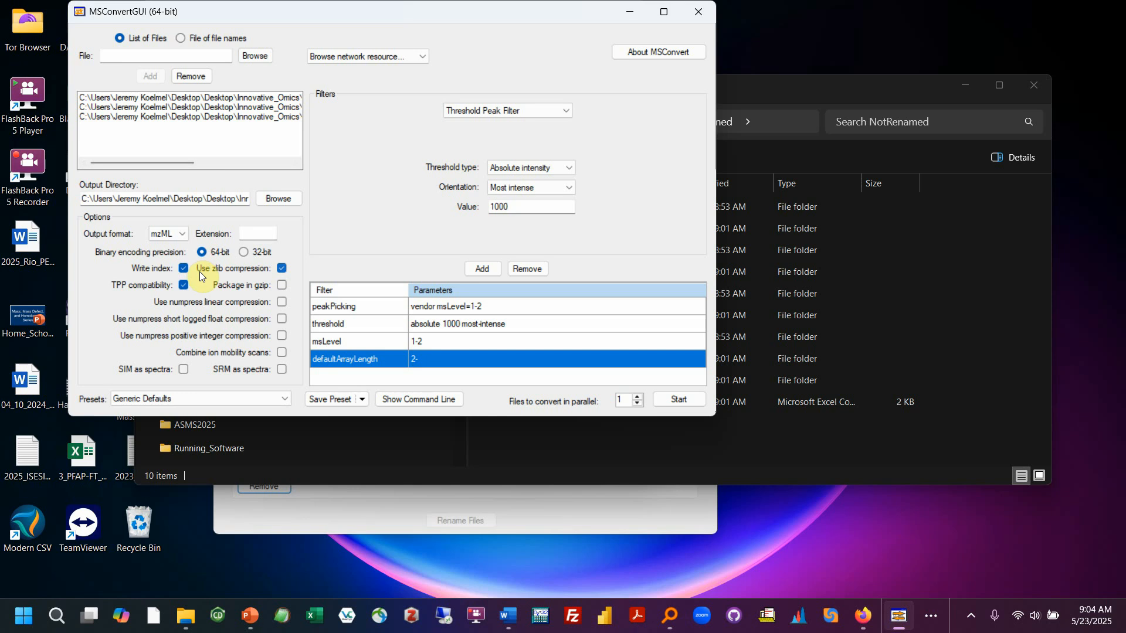
drag(254, 22, 448, 169)
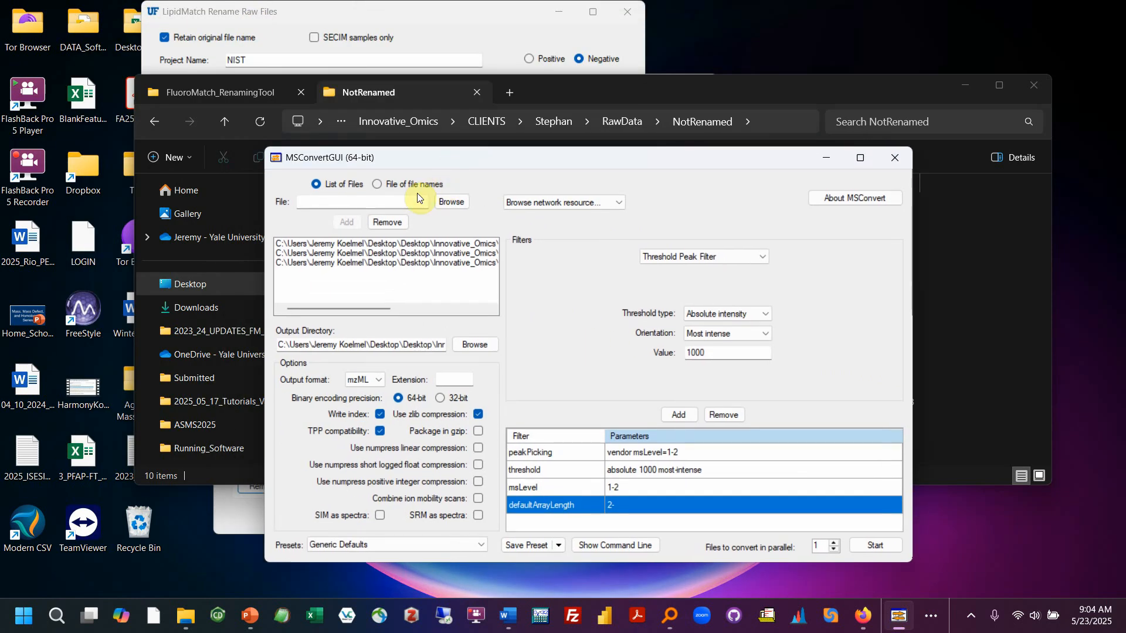
Locate MSConvertGUI.exe in the Flow > msconvert64 folder of FluoroMatch_5.5, and minimize File Explorer.
click(276, 97)
click(530, 120)
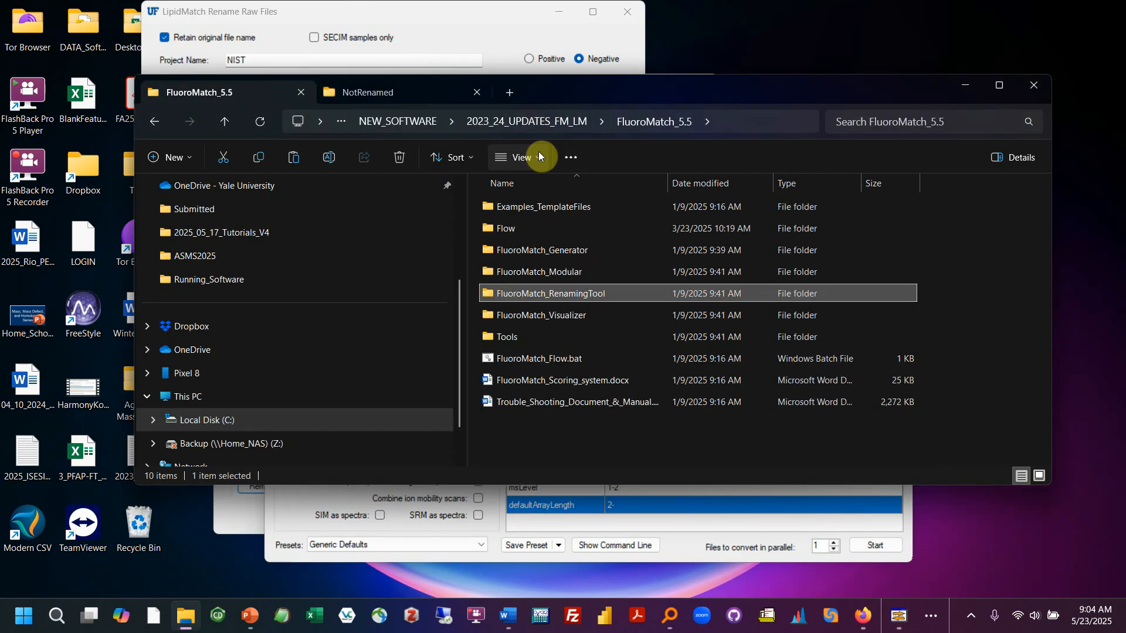
double_click(521, 231)
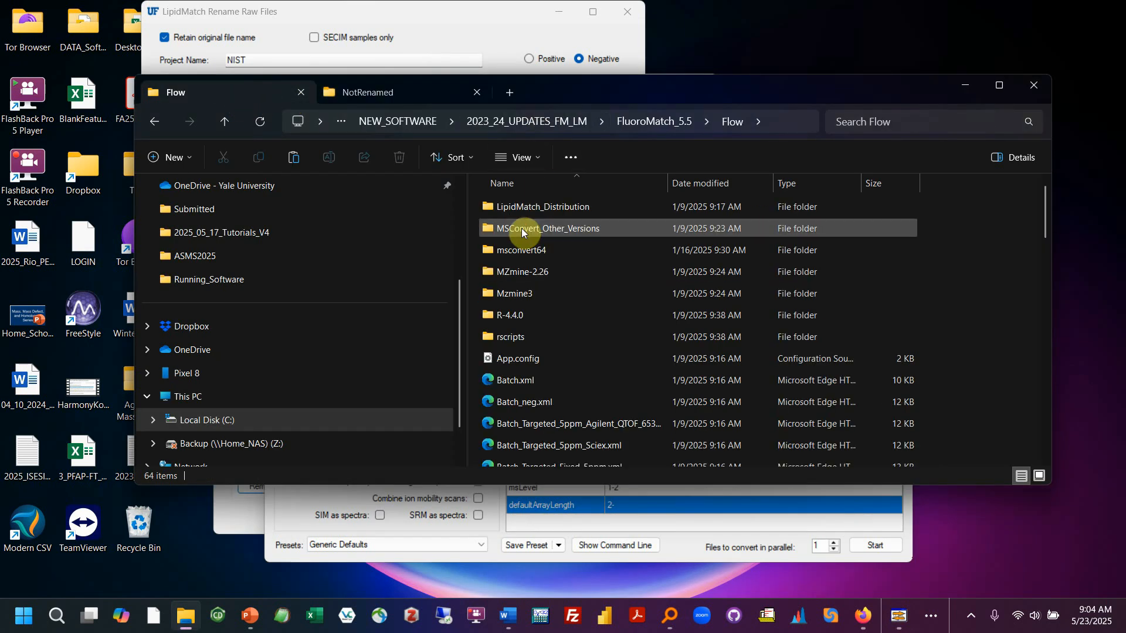
double_click(519, 249)
scroll(540, 269, down, 15)
scroll(550, 286, down, 20)
scroll(563, 304, down, 15)
scroll(563, 303, down, 15)
scroll(562, 304, down, 5)
scroll(563, 303, up, 4)
scroll(563, 304, up, 15)
scroll(561, 301, up, 4)
click(538, 216)
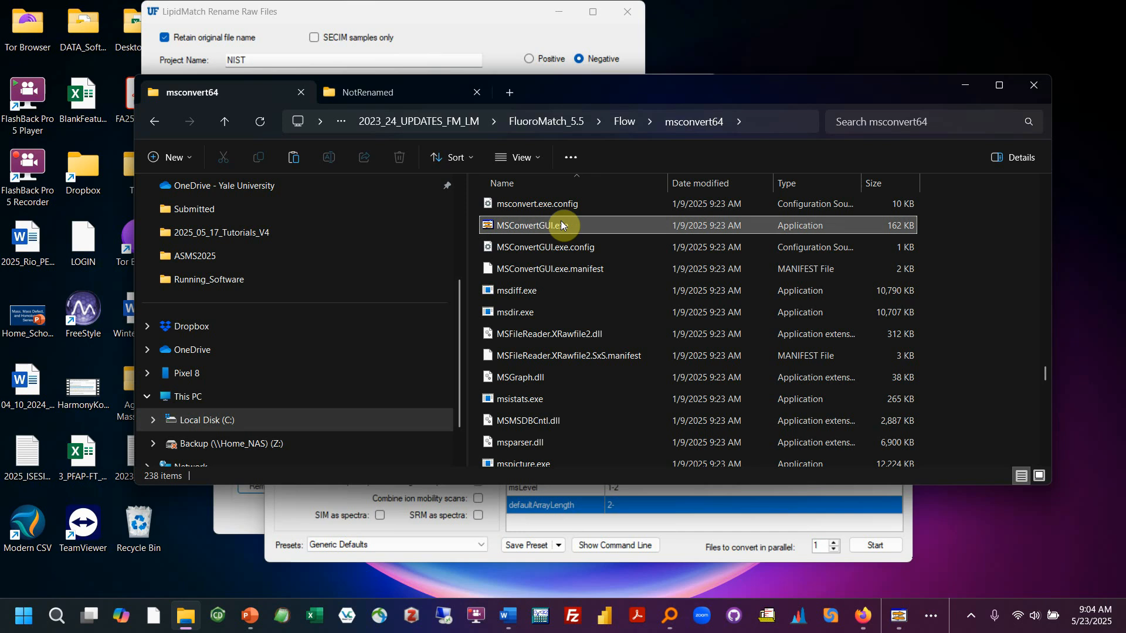
click(969, 84)
Remove all existing filters from the MSConvert filter list.
drag(555, 167, 419, 109)
click(483, 393)
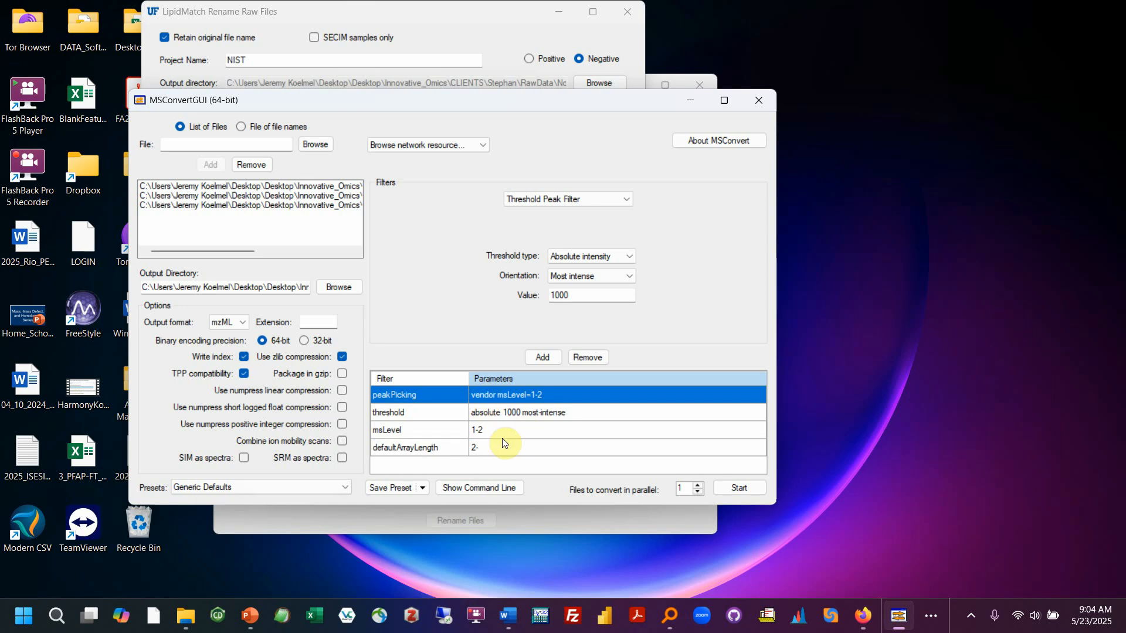
click(474, 450)
click(503, 394)
click(585, 358)
click(585, 358)
click(585, 358)
click(585, 358)
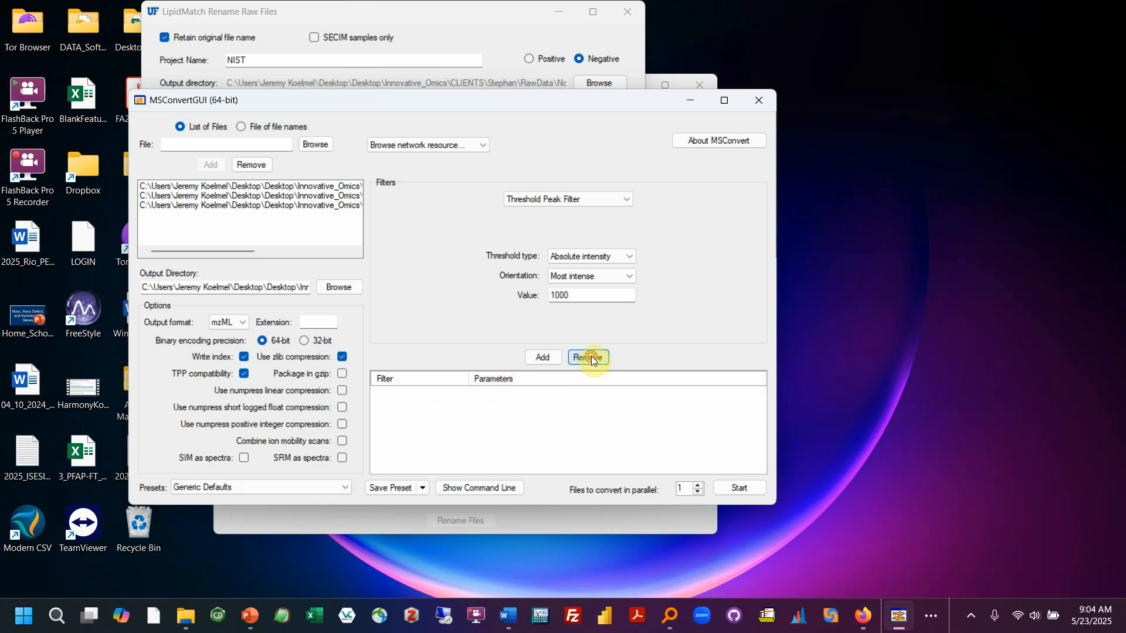
Add a Peak Picking filter with the Vendor algorithm for MS levels 1 to 2.
click(562, 202)
click(531, 260)
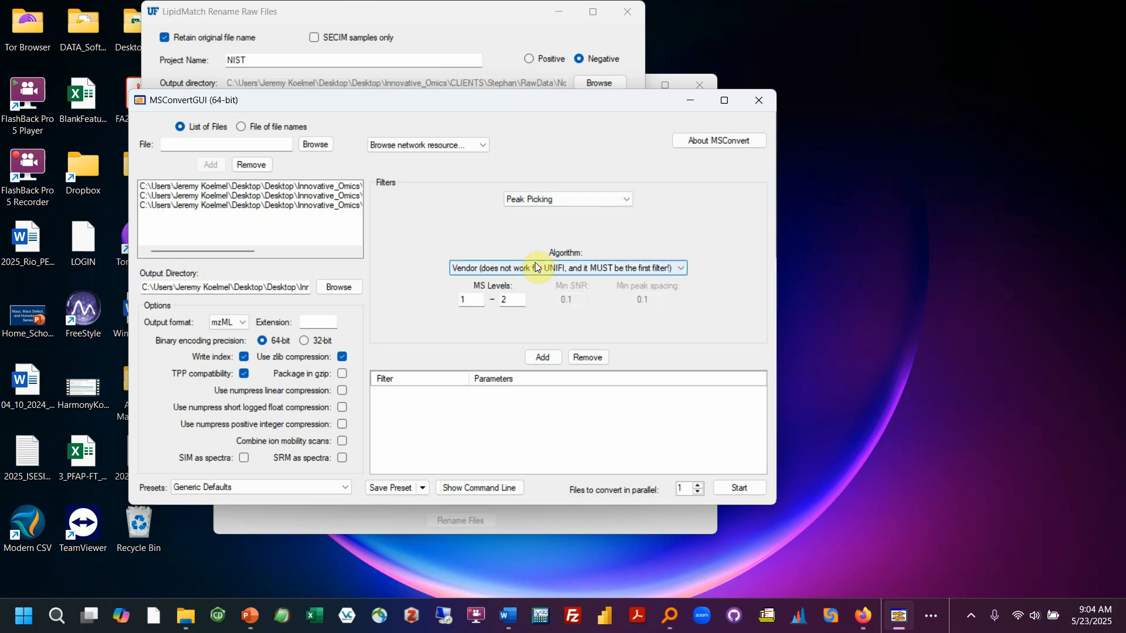
click(533, 358)
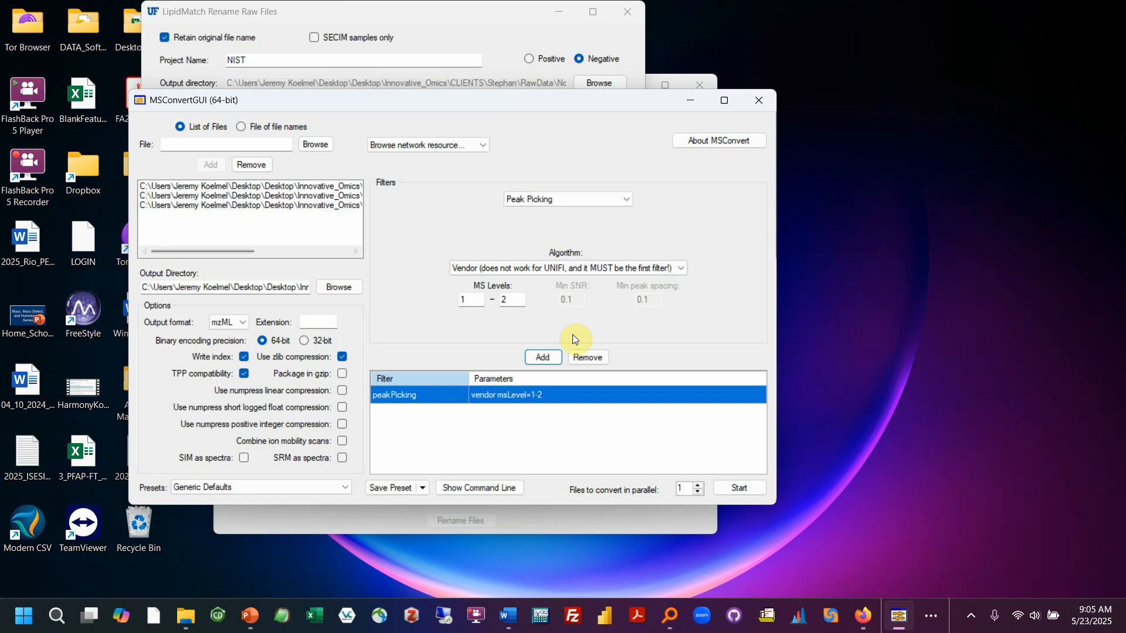
Choose the Subset filter and check its MS levels of 1 to 2 and minimum of 2 data points.
click(530, 202)
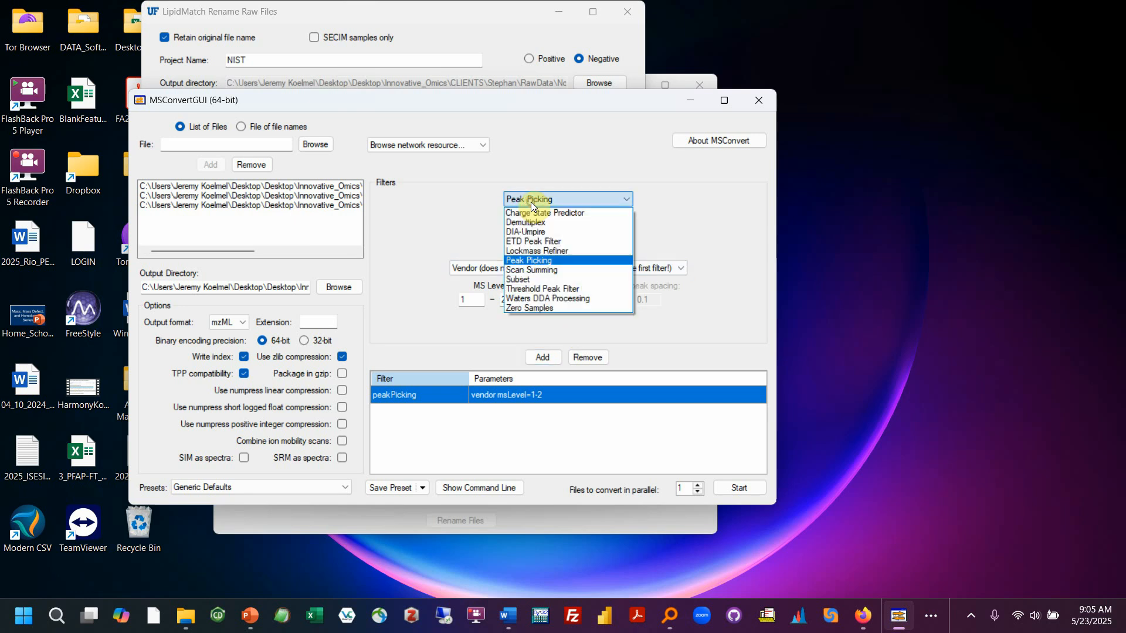
click(522, 281)
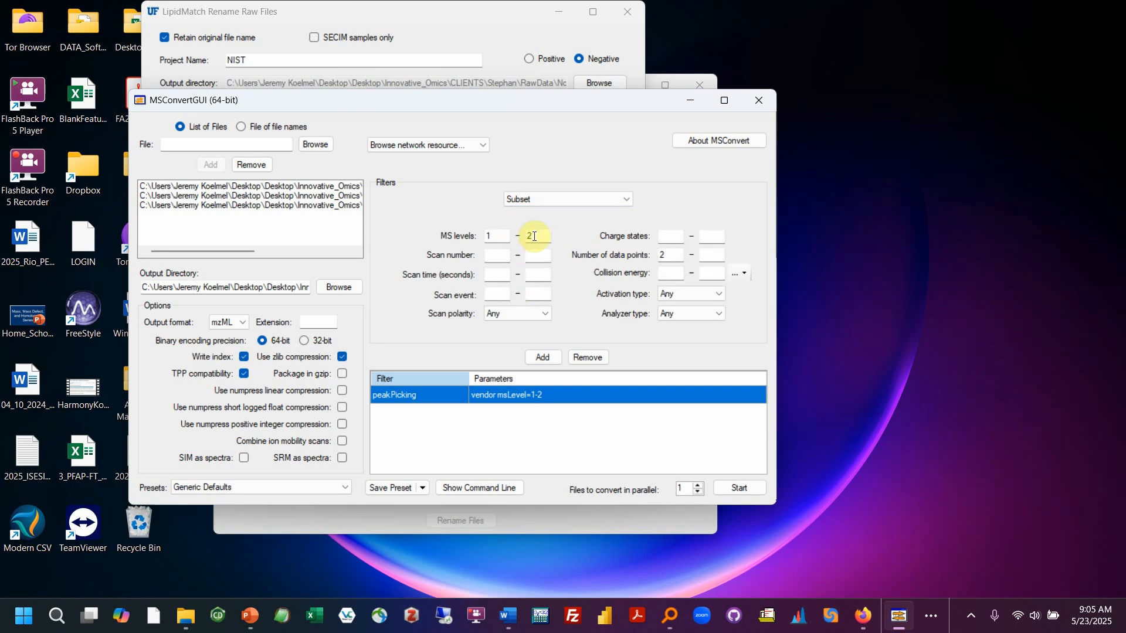
double_click(530, 236)
drag(673, 254, 656, 253)
Try a scan time range of 60 to 360 seconds in the Subset filter and clear it again.
click(496, 273)
text(60)
click(535, 272)
text(360)
drag(541, 276, 412, 274)
key(BackSpace)
key(BackSpace)
Add the Subset filter and a Threshold Peak Filter with absolute intensity, most intense orientation and value 1000.
click(500, 295)
click(538, 356)
click(577, 199)
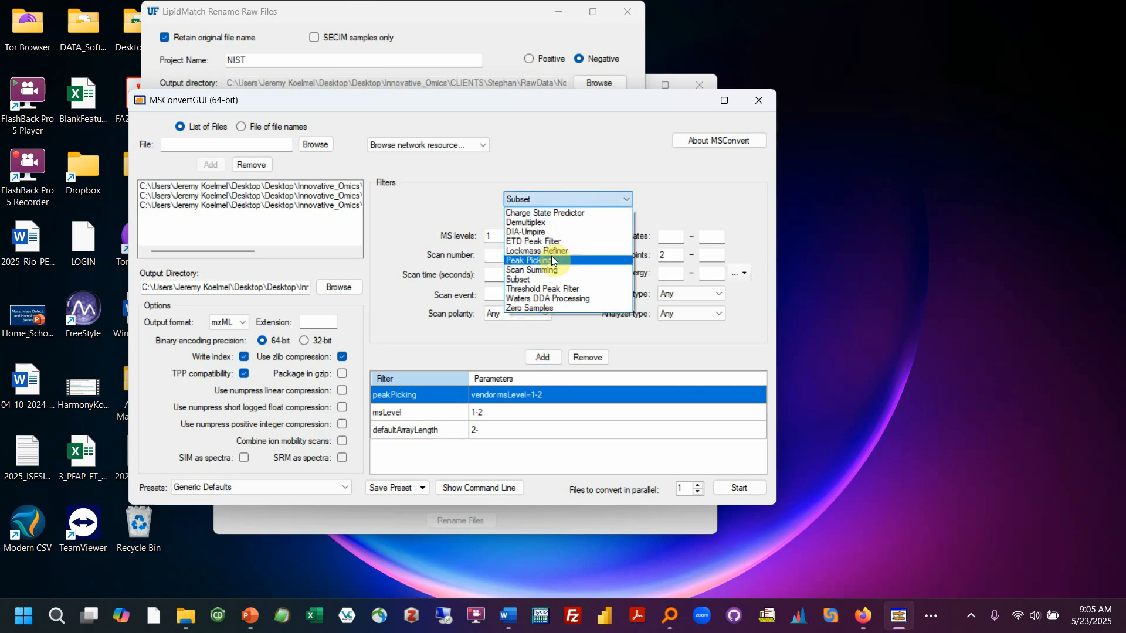
click(545, 289)
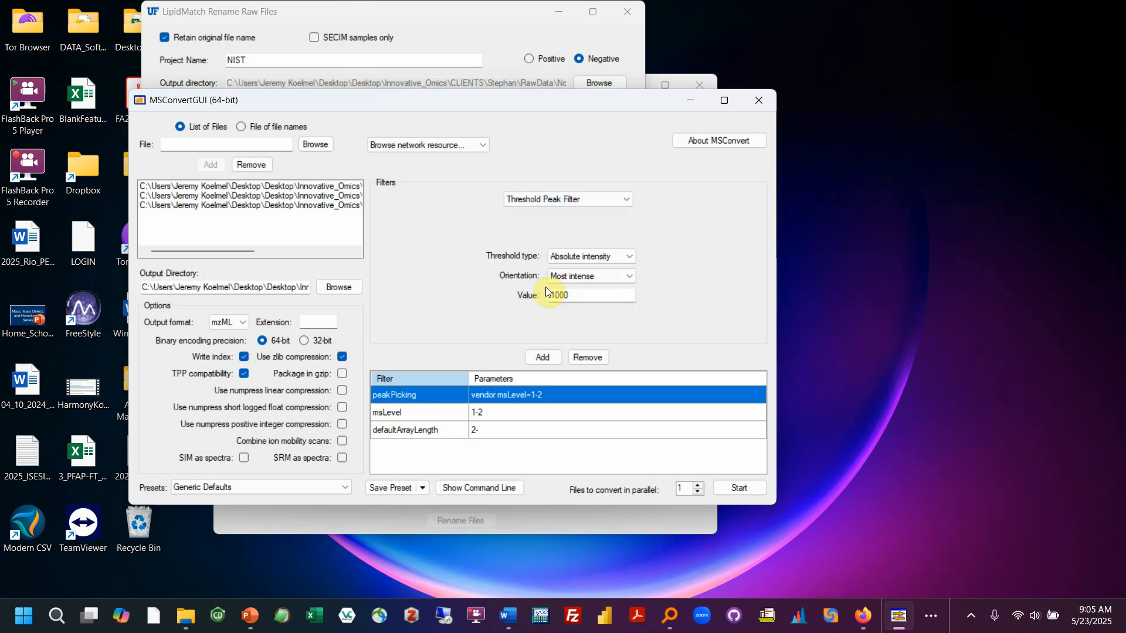
double_click(580, 295)
click(537, 356)
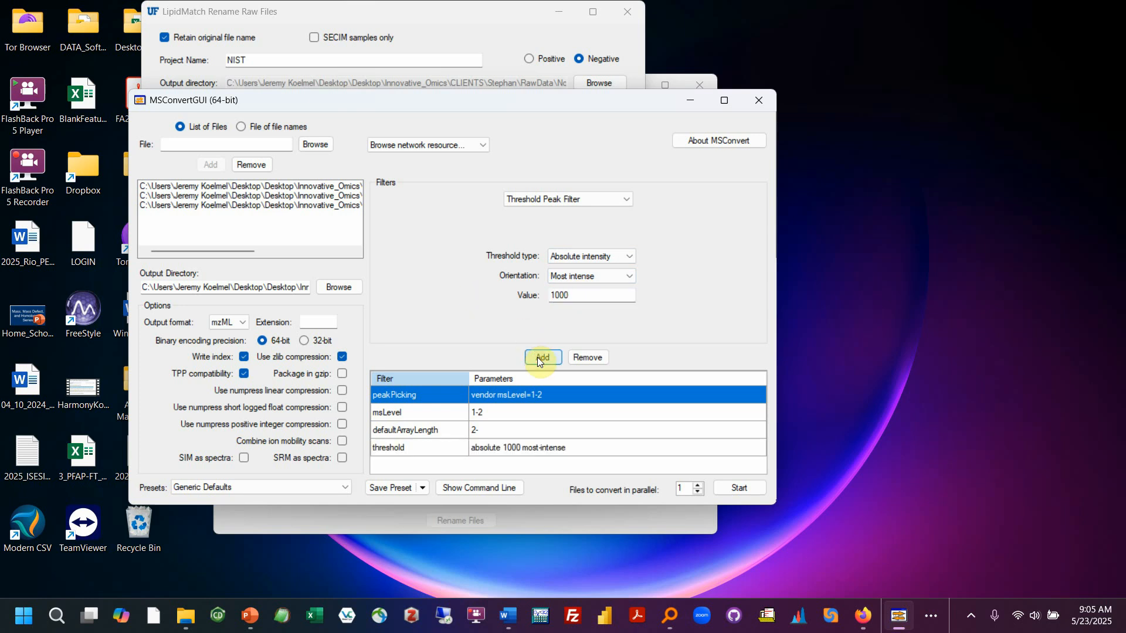
Reorder the filters to peakPicking first, followed by threshold, defaultArrayLength and msLevel.
click(483, 448)
drag(491, 432, 496, 414)
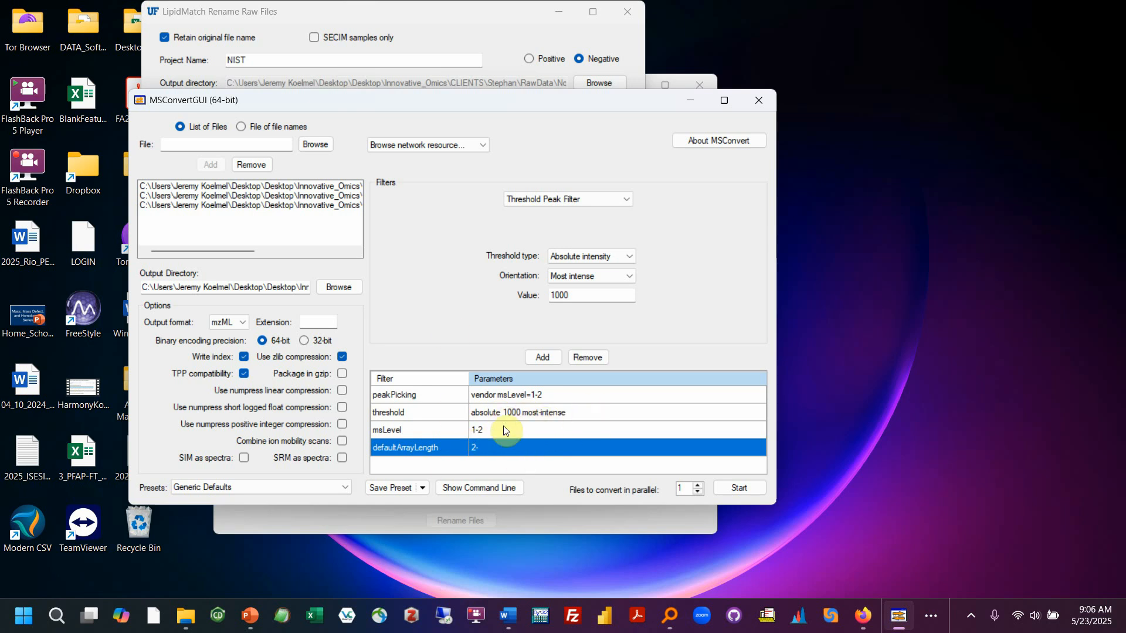
drag(500, 432, 497, 466)
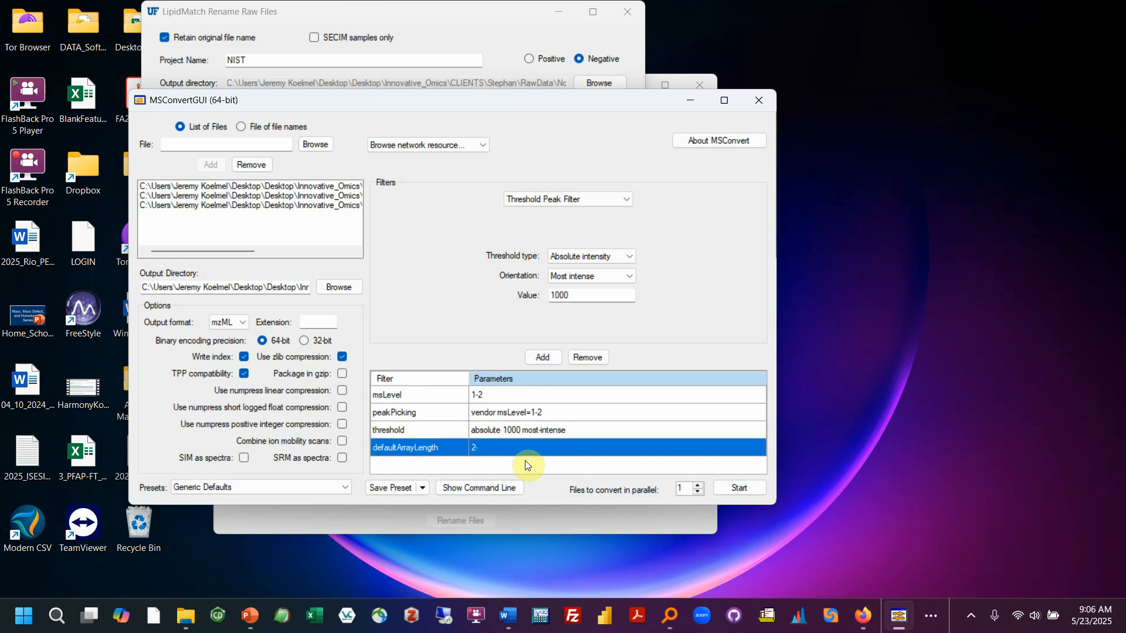
click(491, 396)
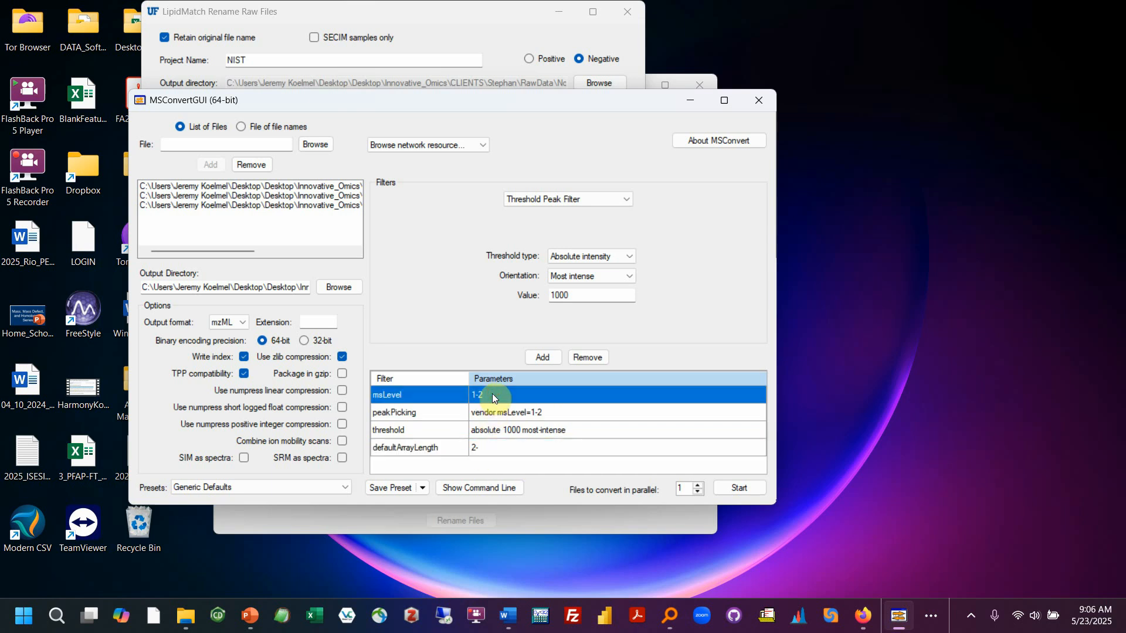
drag(510, 398, 480, 453)
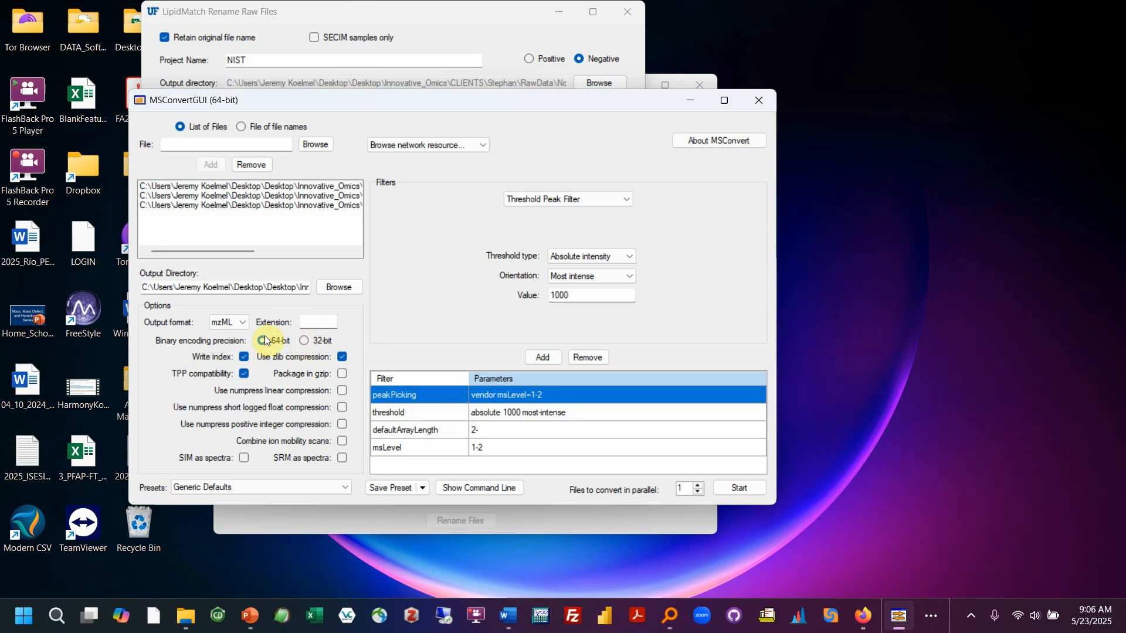
Set the binary encoding precision to 32-bit and the number of files to convert in parallel to 3.
click(302, 342)
click(700, 485)
click(700, 485)
click(700, 486)
click(700, 486)
click(700, 486)
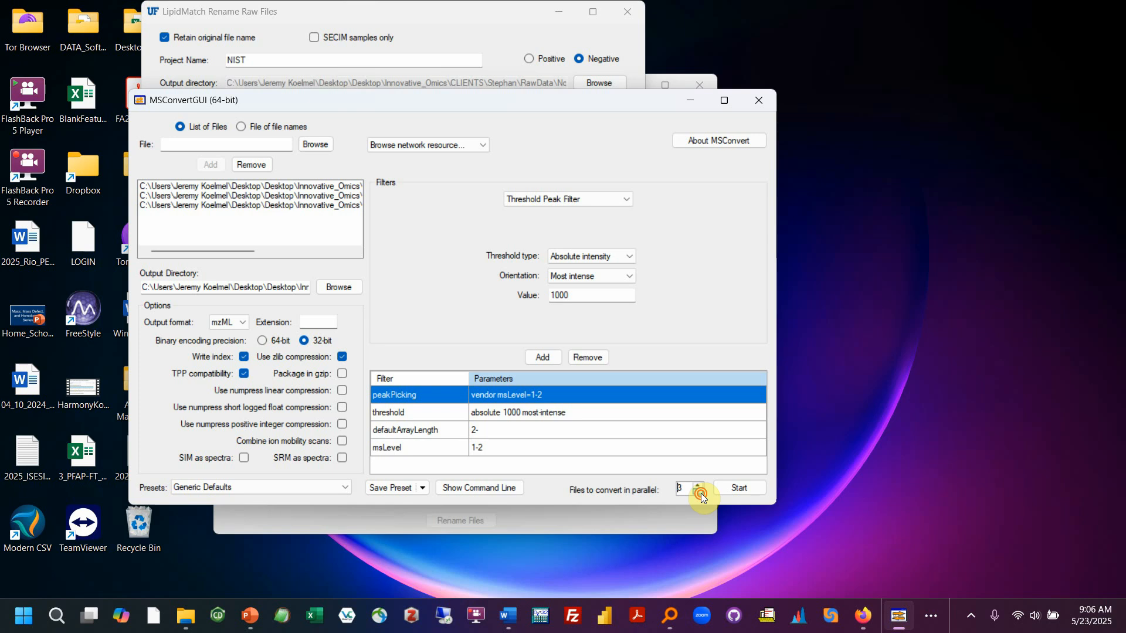